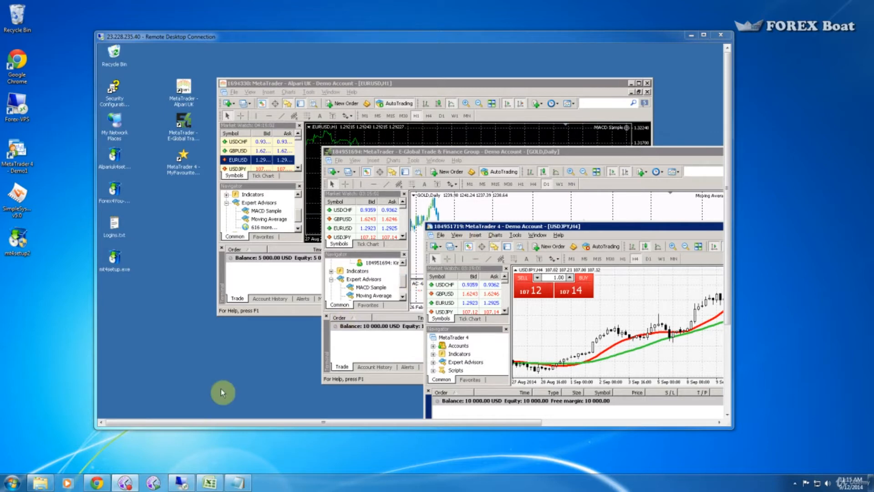
Switch to Chrome, open the review form for the VPS setup course on Udemy, and minimize the browser.
left_click(95, 484)
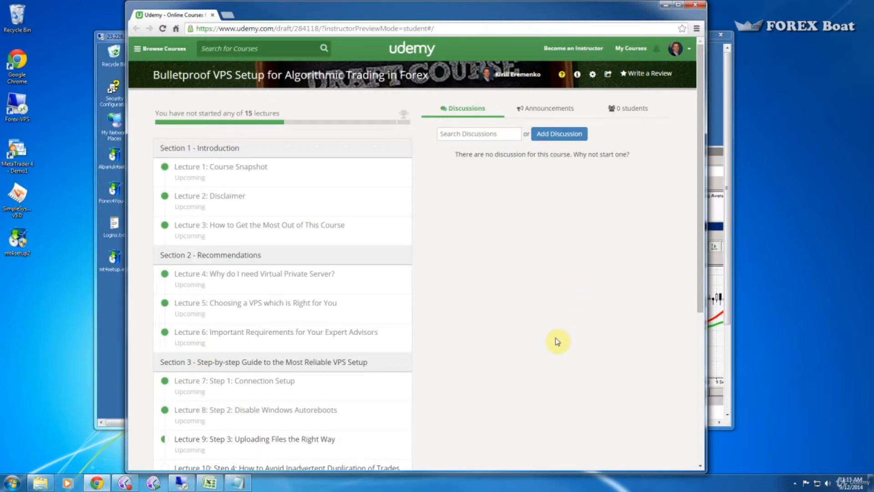
left_click(644, 77)
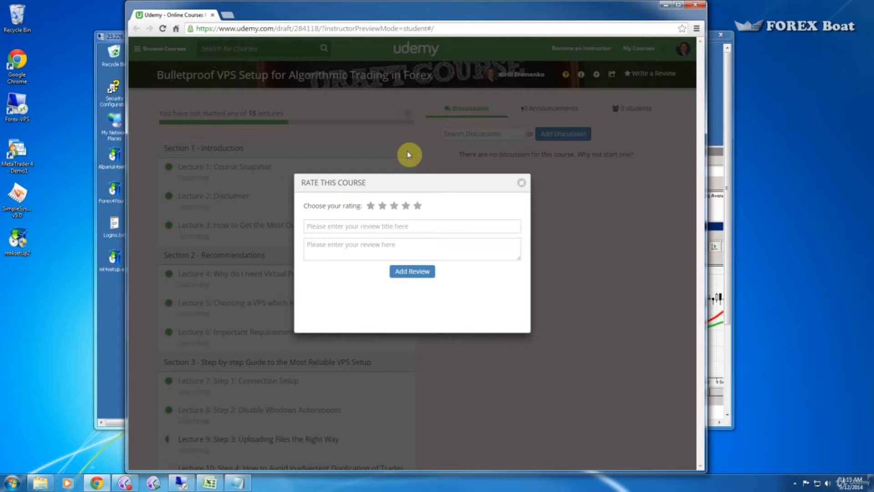
left_click(666, 4)
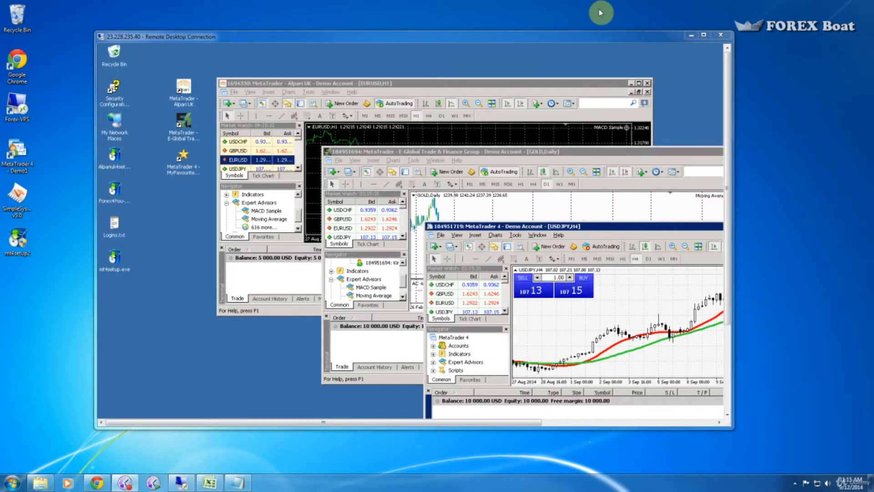
Maximize the remote desktop session and bring each of the three MetaTrader terminals to the front in turn.
double_click(419, 33)
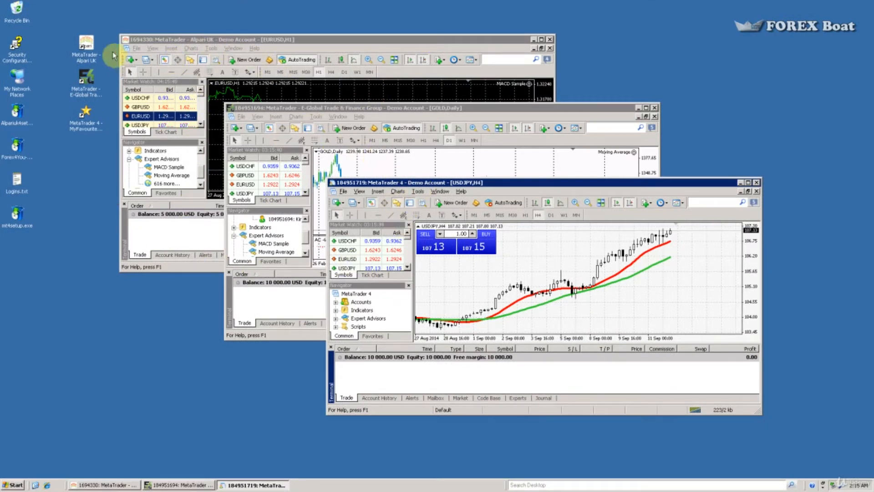
left_click(214, 38)
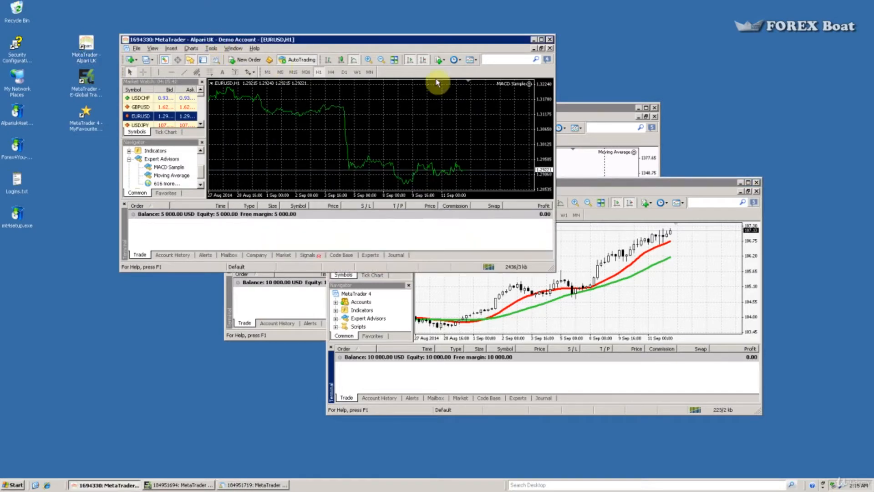
left_click(570, 106)
left_click(681, 181)
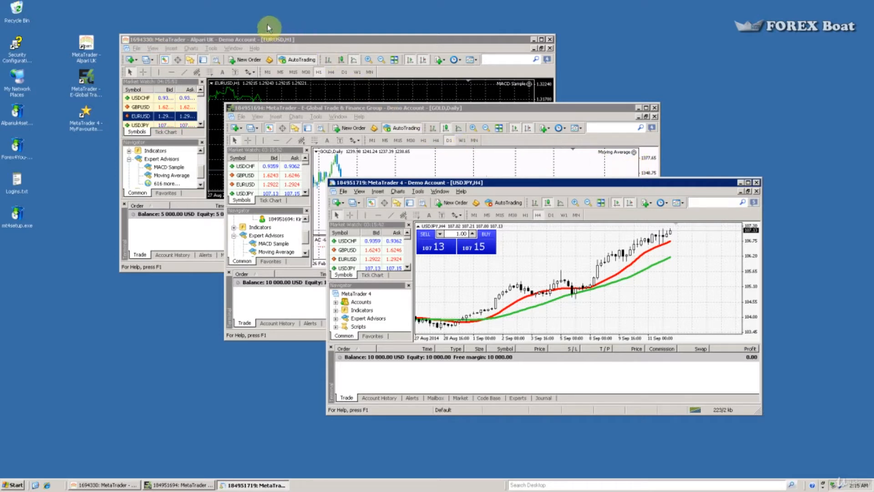
Inspect the /portable switch in the target of the MetaTrader - Alpari UK shortcut's properties, and close them.
right_click(87, 46)
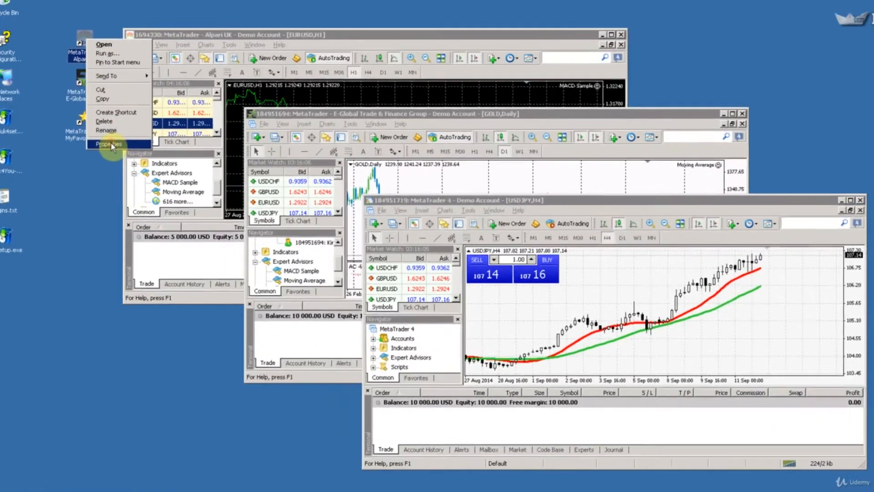
left_click(109, 144)
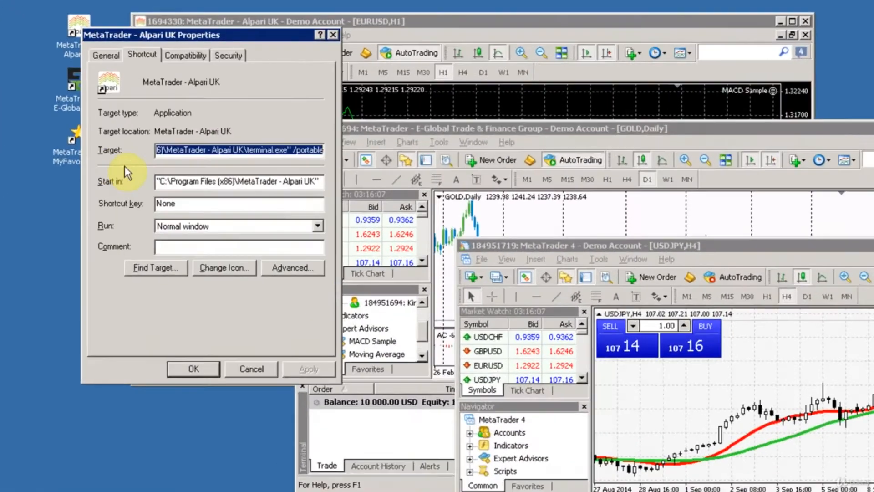
left_click(248, 132)
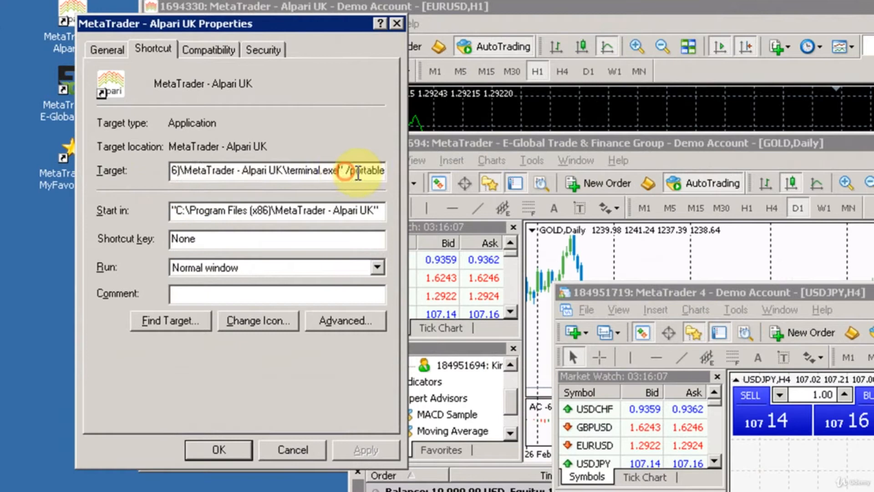
double_click(359, 174)
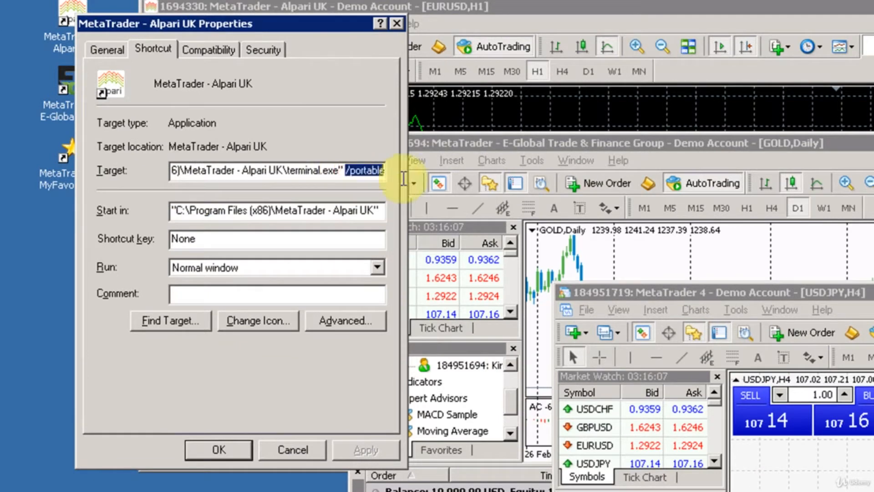
left_click(397, 23)
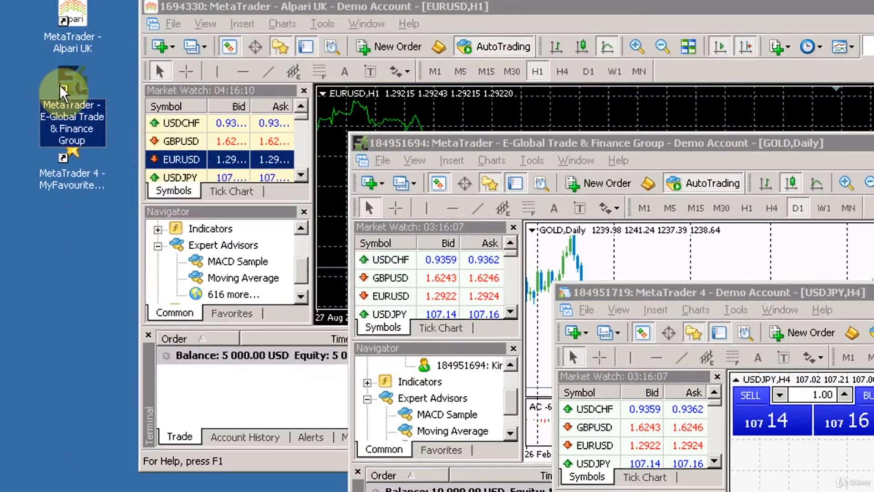
Check the target path in the MetaTrader - E-Global Trade & Finance Group shortcut's properties, and close them.
right_click(54, 89)
left_click(98, 248)
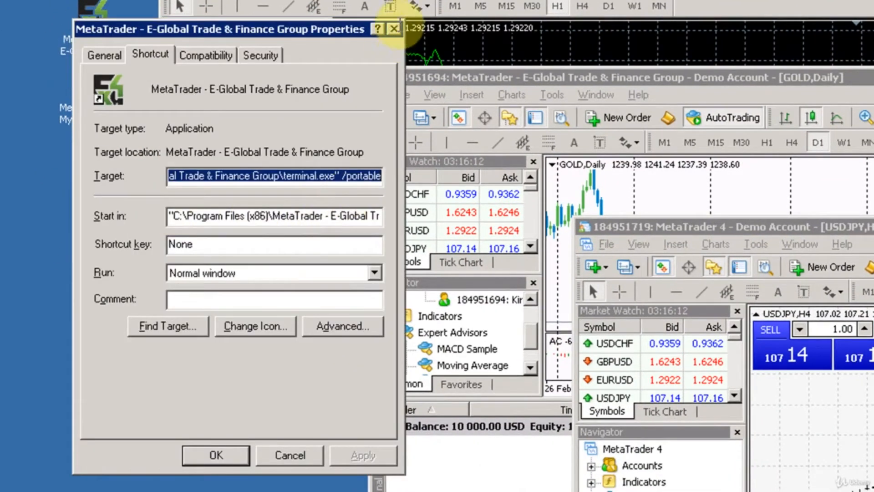
left_click(393, 28)
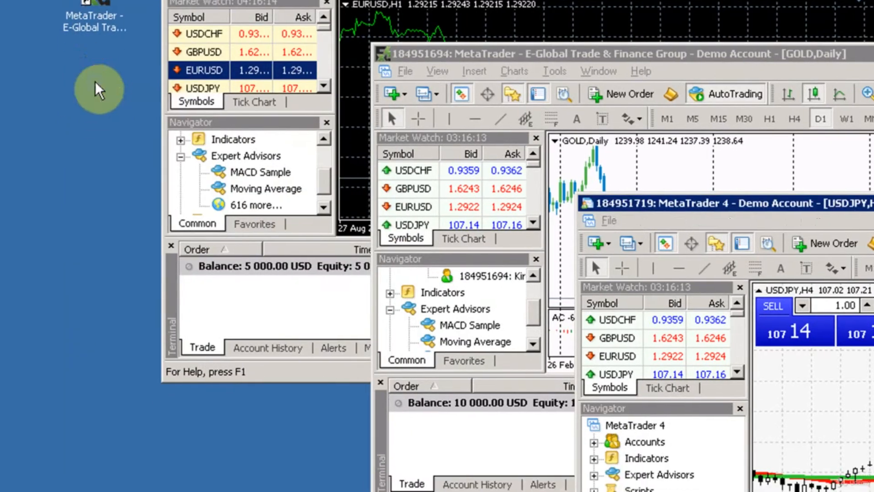
Check the target path in the MetaTrader 4 - MyFavouriteBroker shortcut's properties, and close them.
right_click(99, 89)
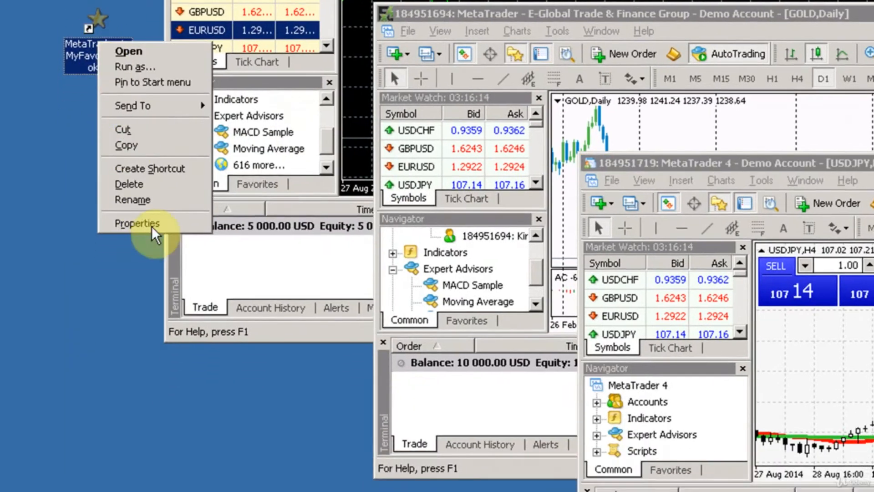
left_click(166, 198)
left_click(386, 175)
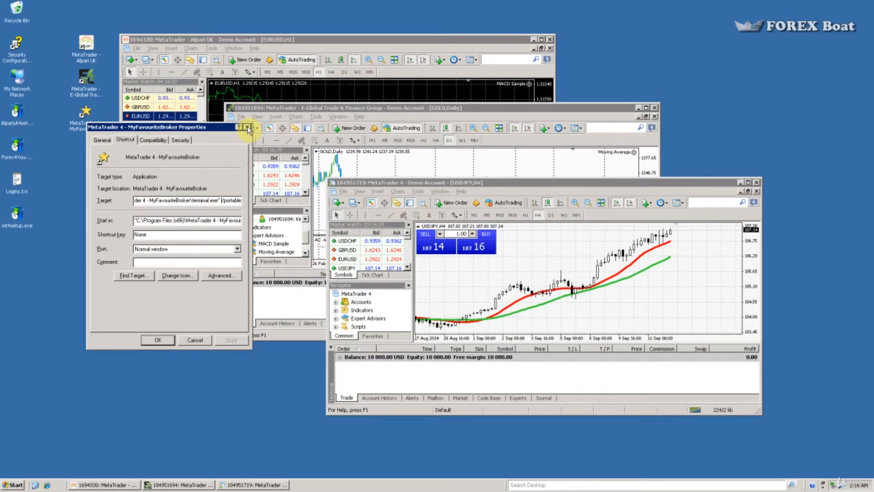
left_click(248, 128)
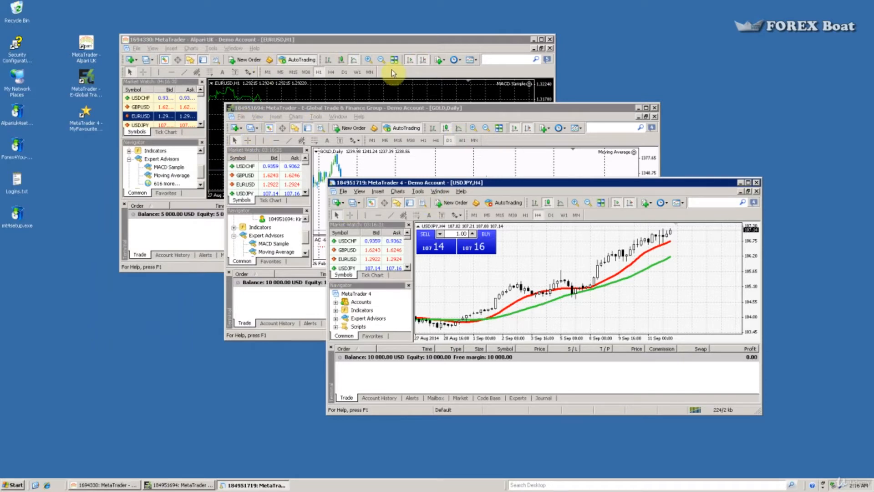
Review the Alpari UK EURUSD, E-Global GOLD and MetaTrader 4 USDJPY charts, ending on the USDJPY terminal.
left_click(457, 42)
left_click(573, 105)
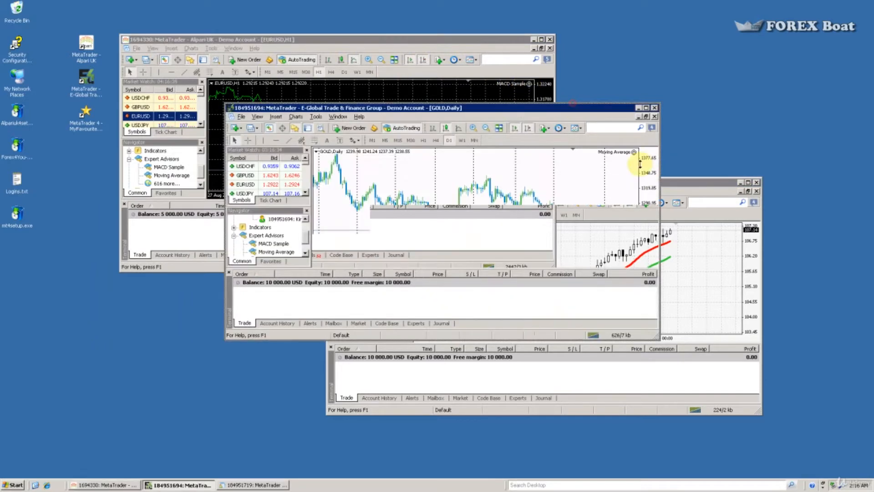
left_click(701, 185)
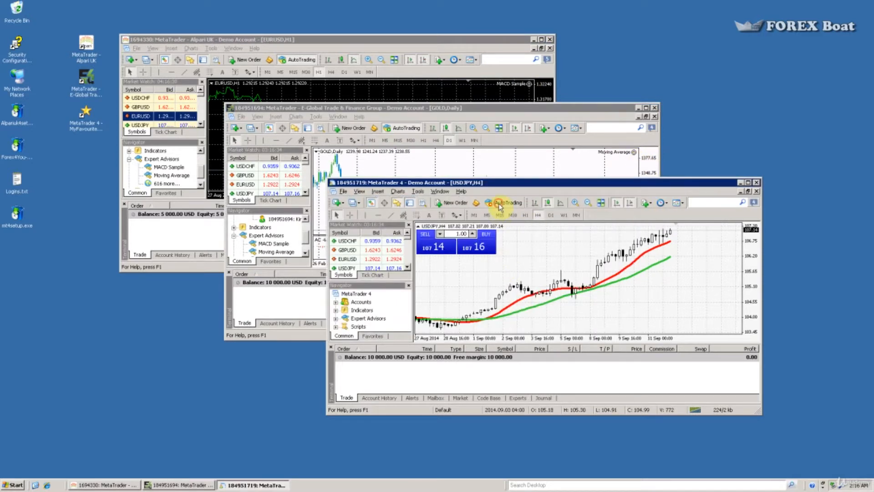
With AutoTrading enabled, attach the Moving Average expert advisor to the USDJPY,H4 chart, reviewing its common settings before accepting.
left_click(336, 318)
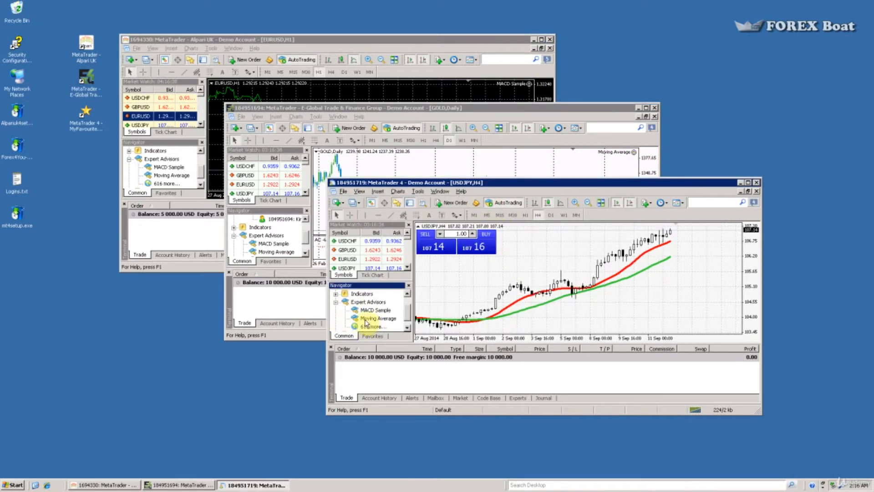
left_click_drag(367, 319, 628, 268)
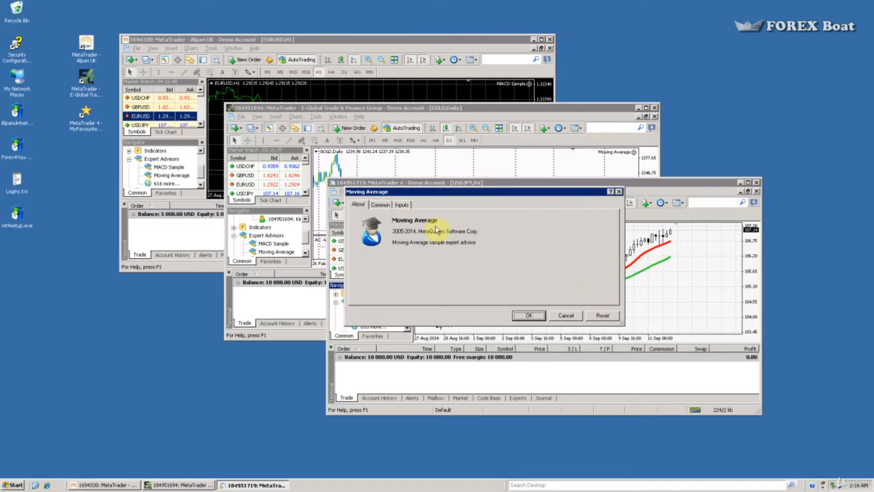
left_click(380, 204)
left_click(531, 315)
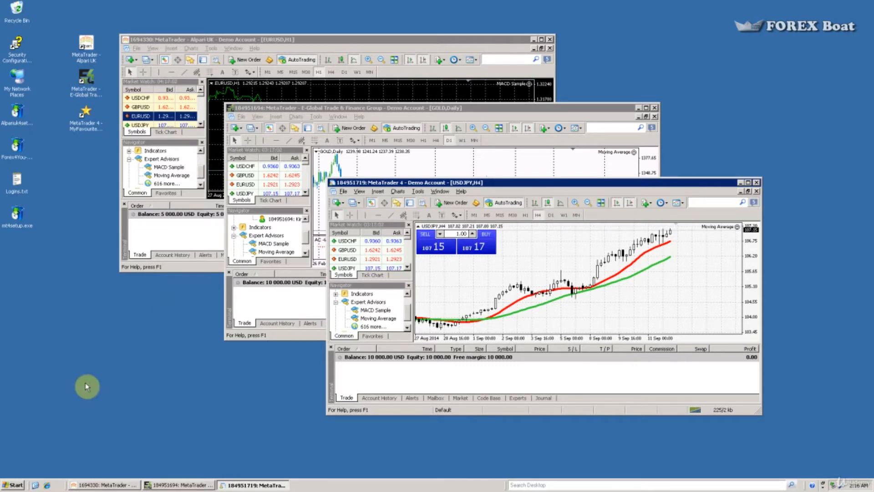
Open the Administrator's Startup folder to check for Rebootlog.cmd, and minimize the folder window.
left_click(14, 484)
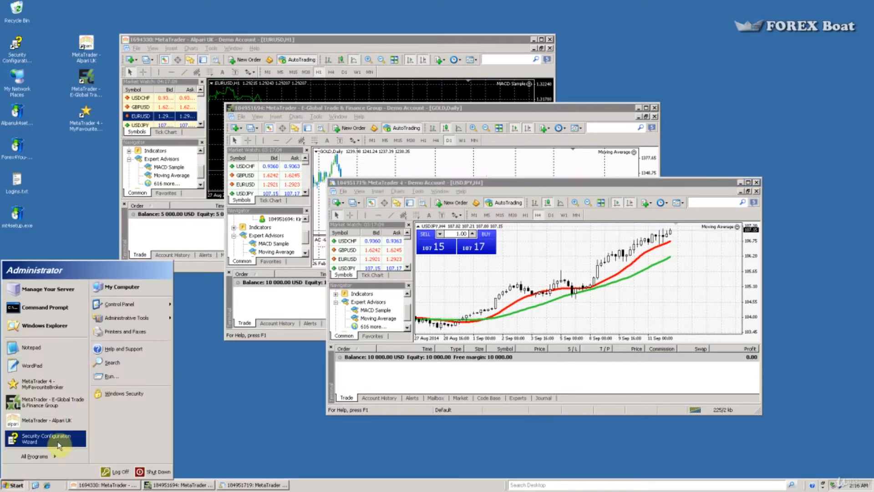
mouse_move(41, 456)
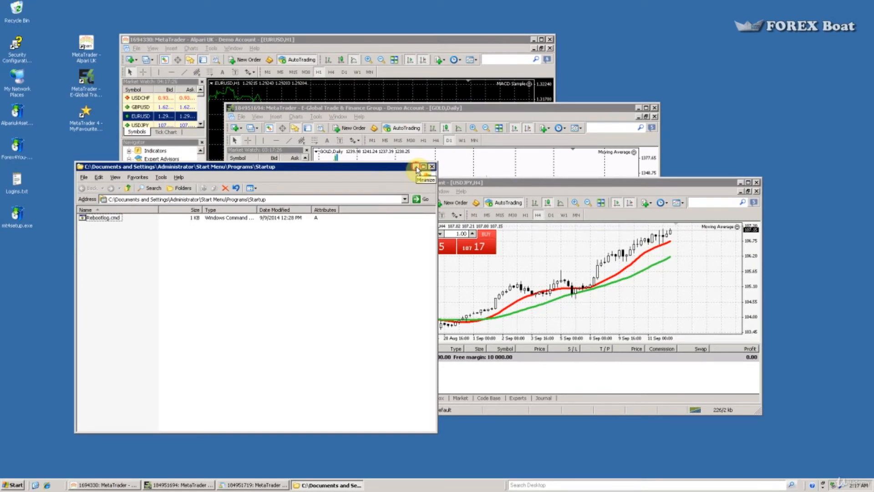
left_click(415, 167)
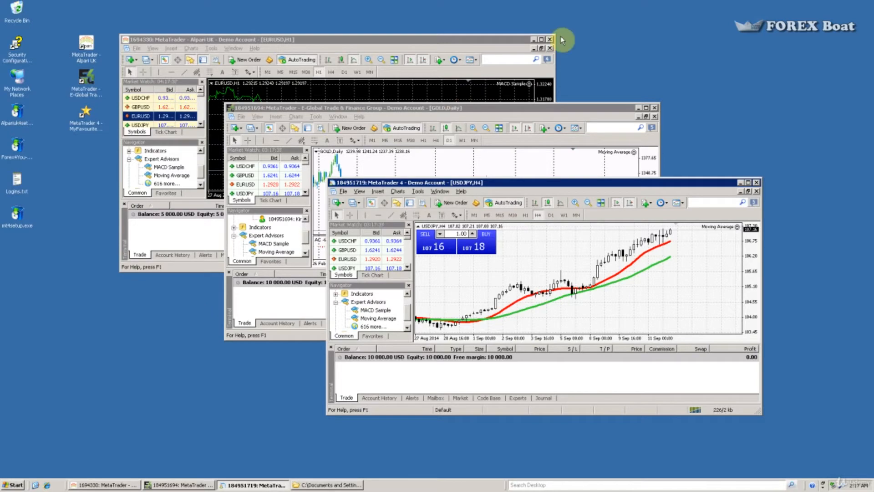
Restore the remote desktop session to a smaller window and switch to the Chrome window on the local computer.
left_click(608, 6)
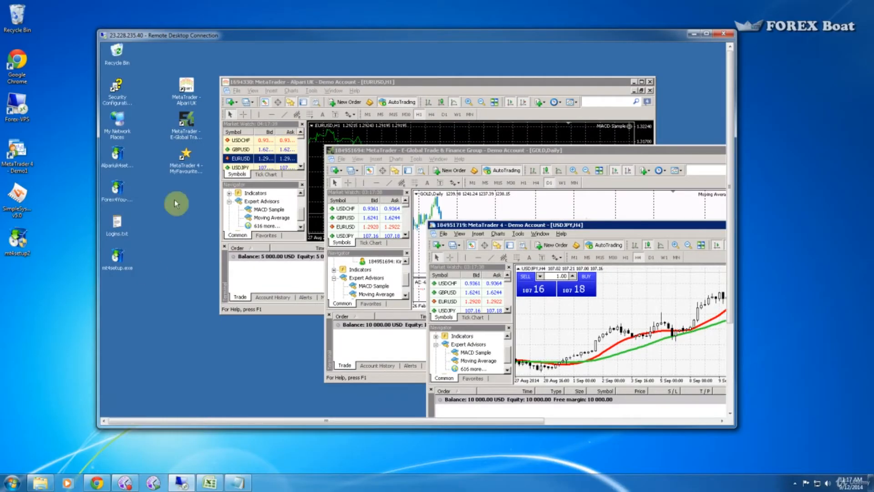
right_click(100, 486)
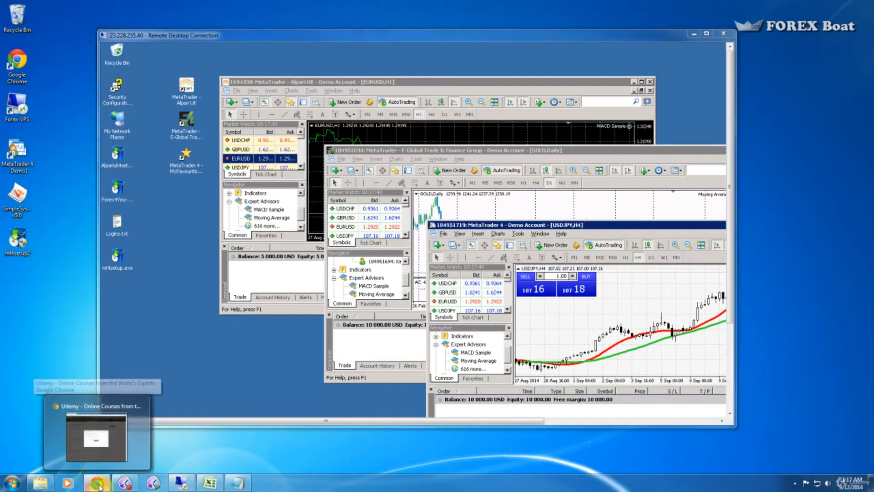
left_click(93, 442)
left_click(274, 38)
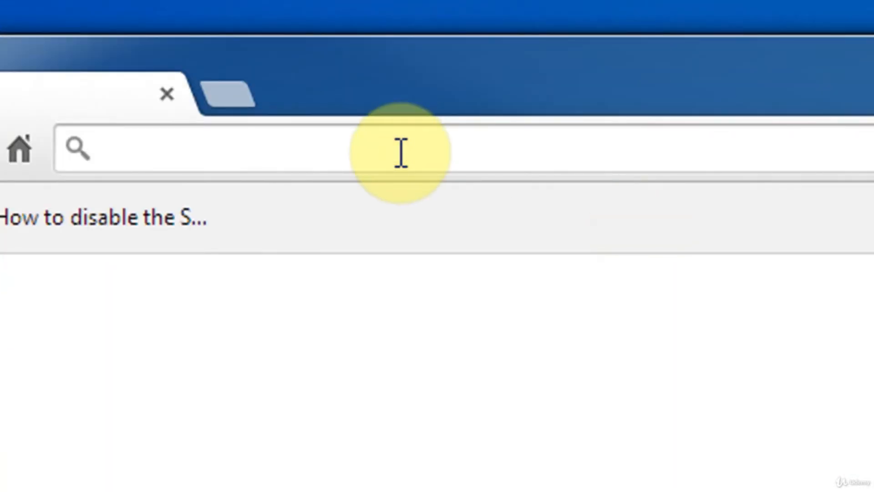
type("fore")
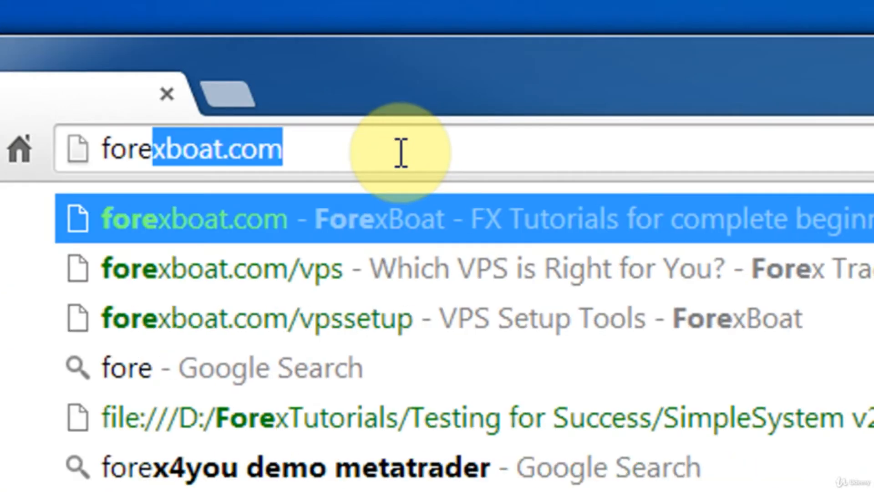
type("xboat.com")
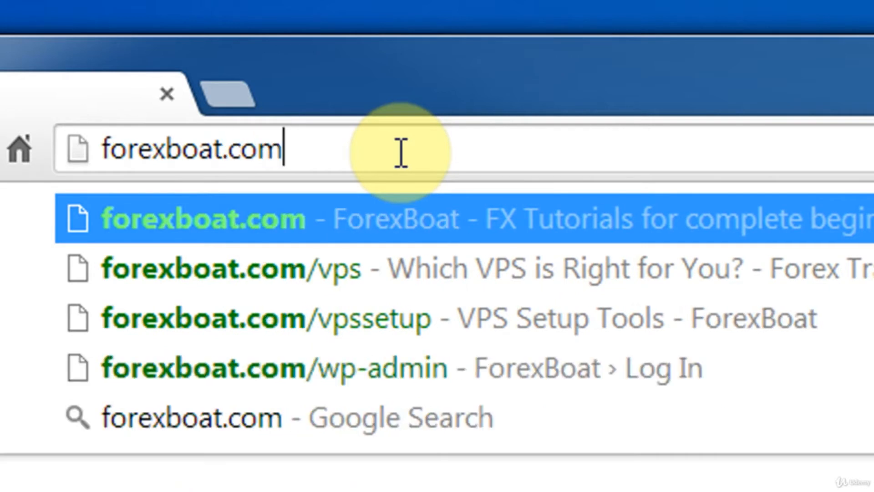
type("/vp")
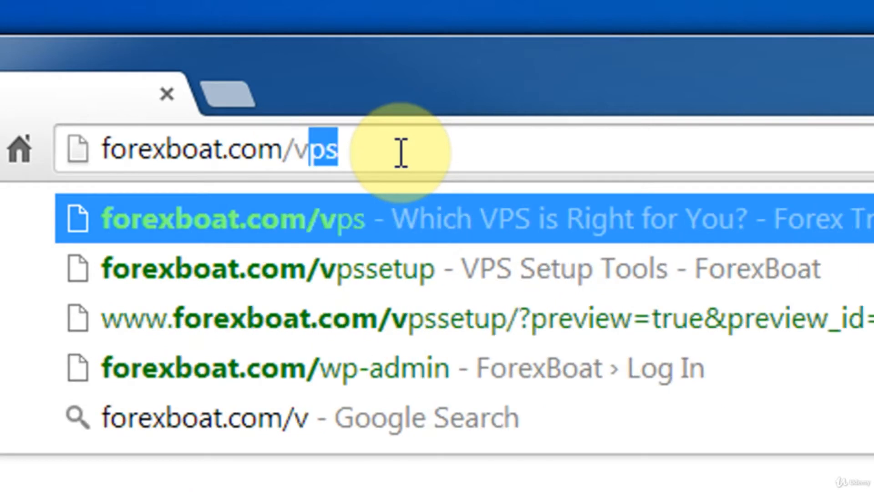
type("ssetp")
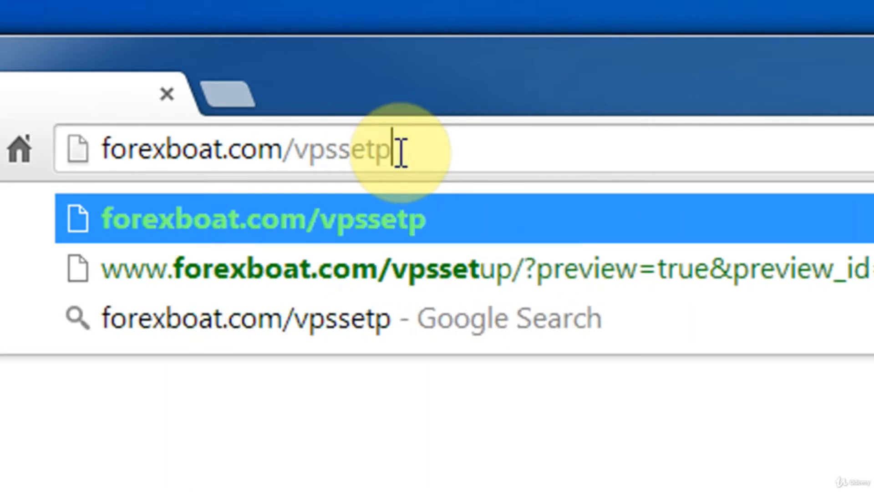
key("BackSpace")
type("up")
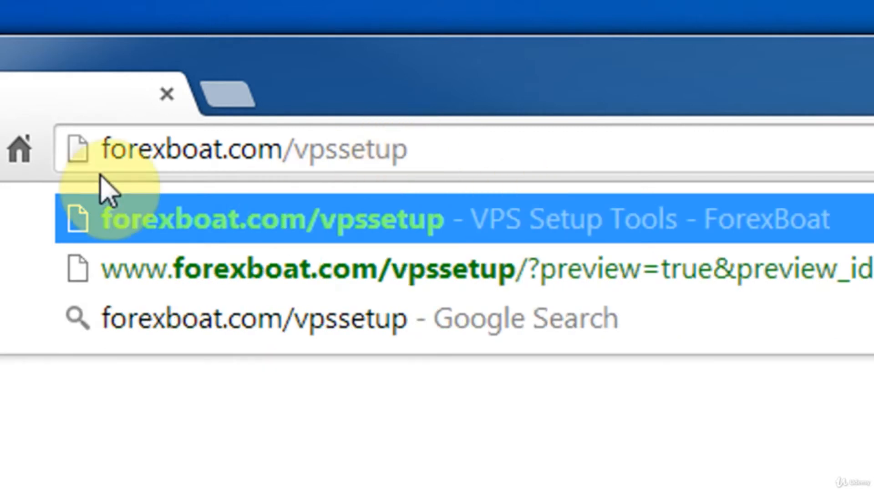
left_click(93, 148)
key("Home")
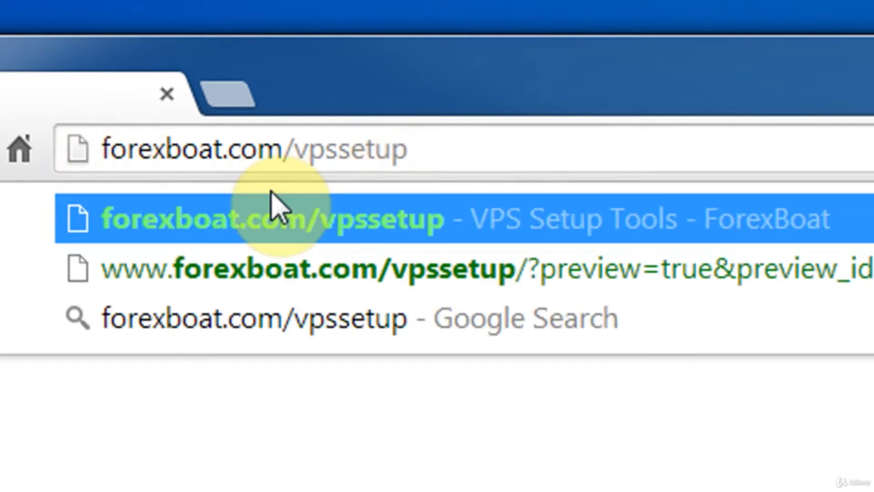
type("www.")
key("Return")
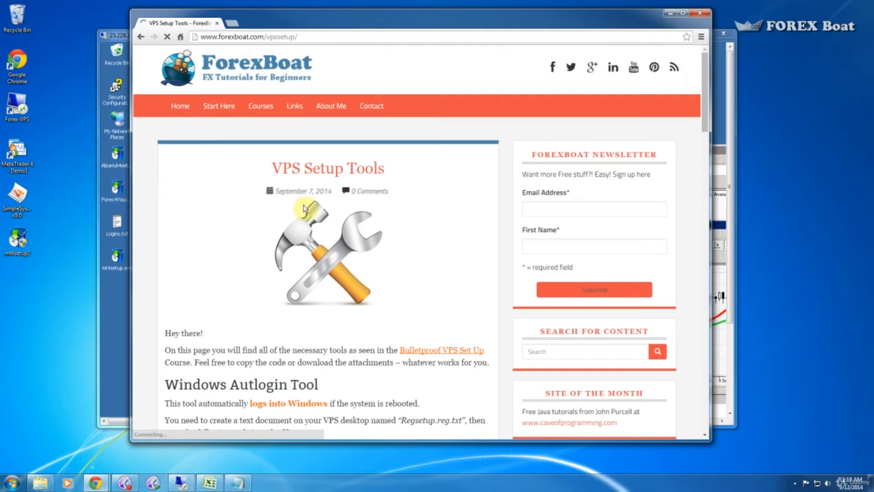
scroll(711, 132, "down", 4)
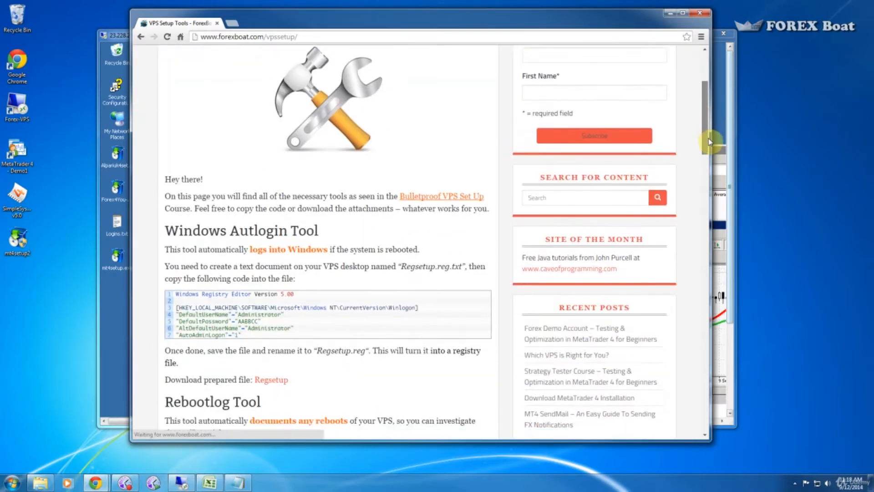
In the MetaTrader 4 AutoLaunch Tool section of the setup page, copy the file name MetaTrader4AutoLaunch.cmd.txt.
scroll(710, 148, "down", 1)
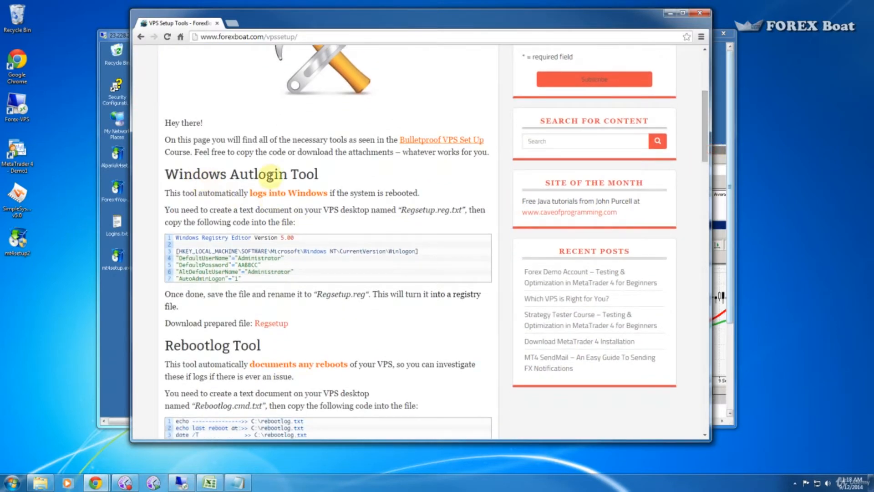
scroll(708, 152, "down", 2)
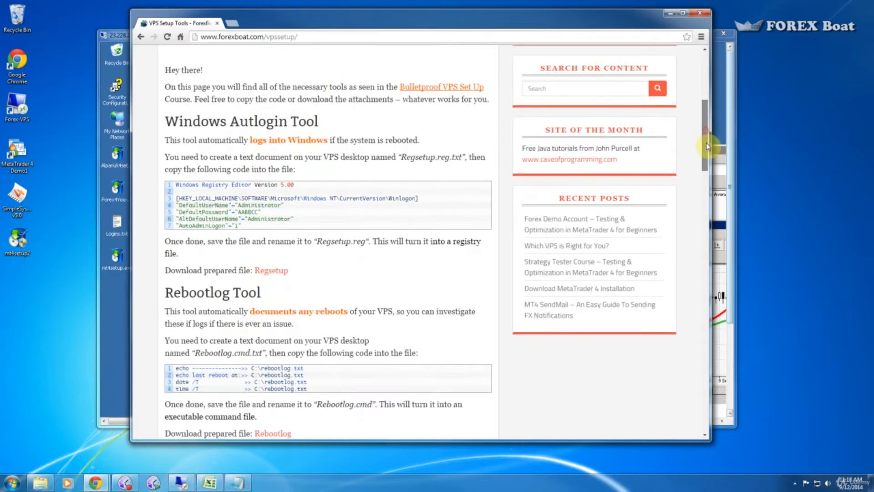
scroll(709, 153, "down", 1)
scroll(325, 192, "down", 4)
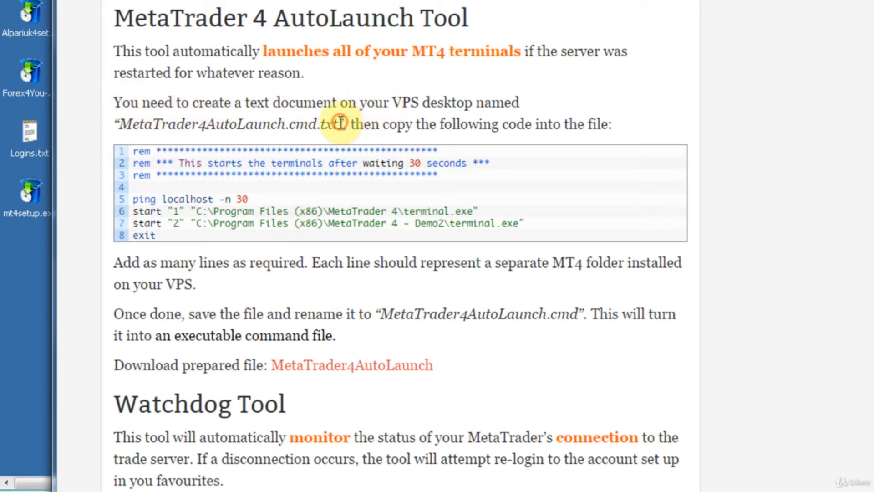
left_click_drag(341, 122, 114, 123)
key("ctrl+c")
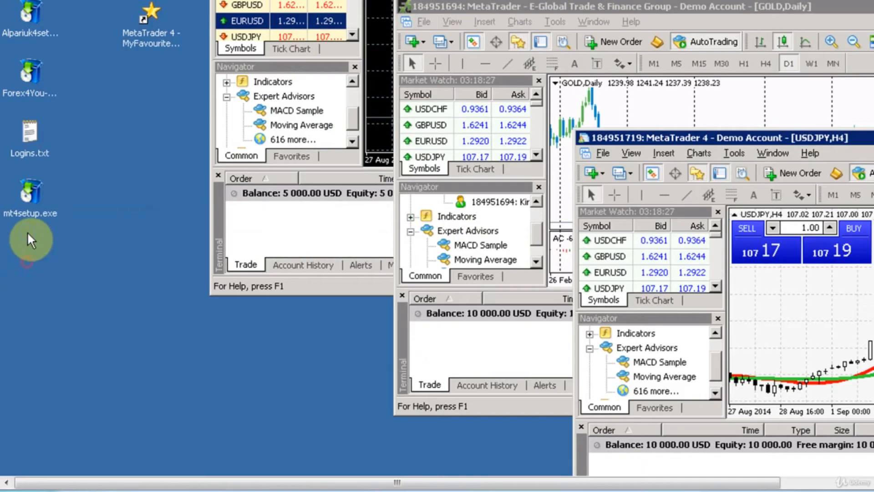
Create a new text document on the VPS desktop and name it MetaTrader4AutoLaunch.cmd.txt.
right_click(26, 231)
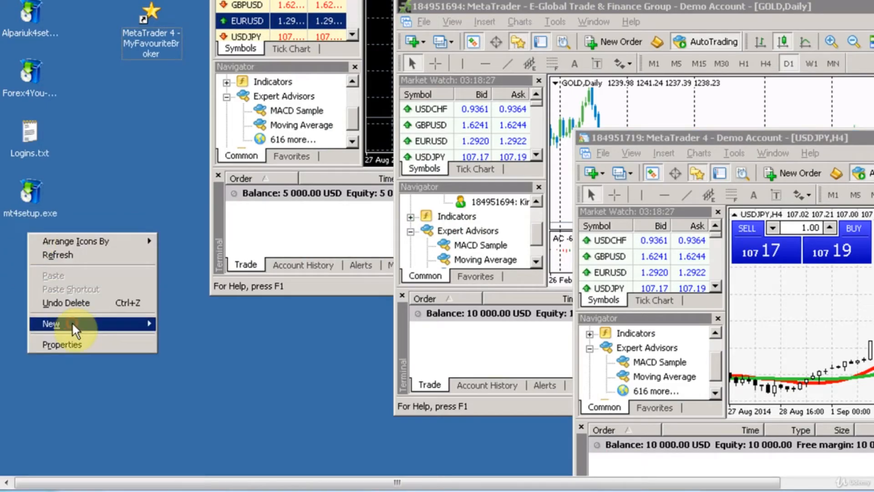
mouse_move(72, 321)
left_click(195, 468)
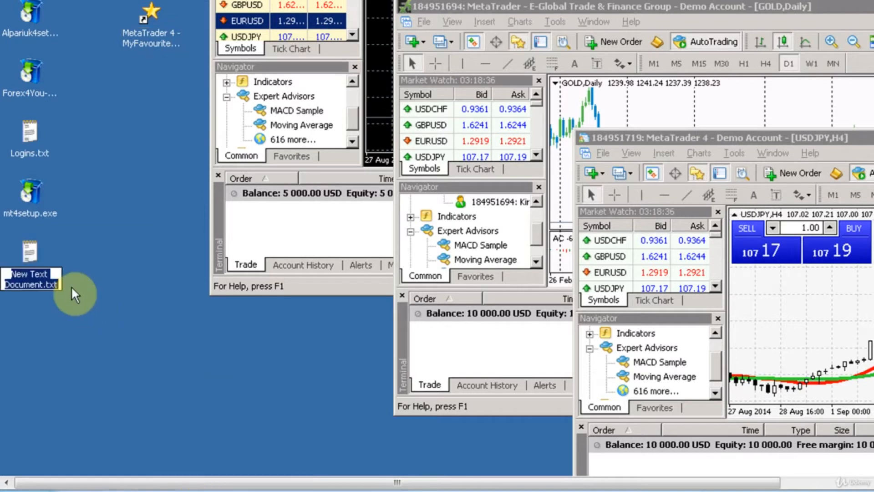
key("ctrl+v")
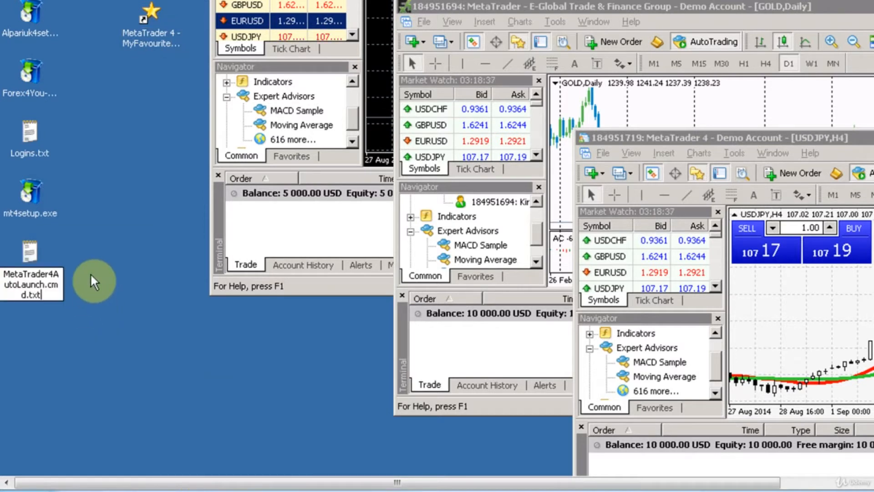
key("Return")
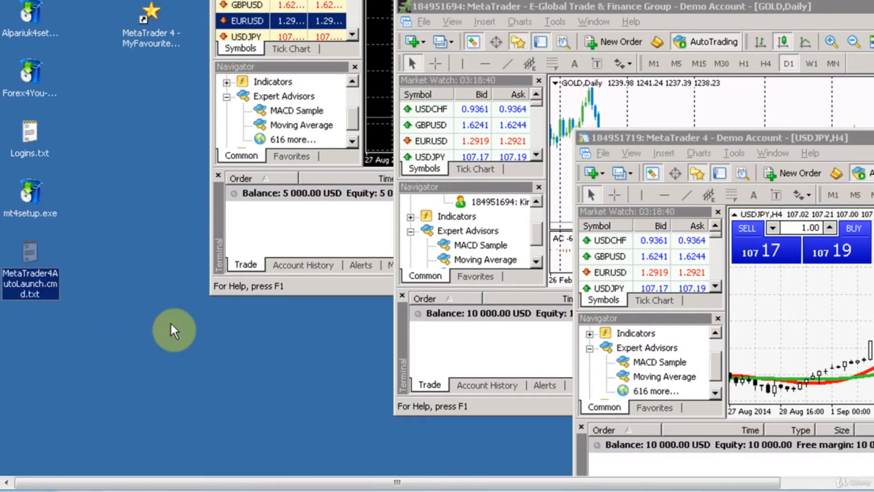
Copy the AutoLaunch code from the web page into MetaTrader4AutoLaunch.cmd.txt on the VPS in Notepad.
left_click(129, 491)
mouse_move(347, 220)
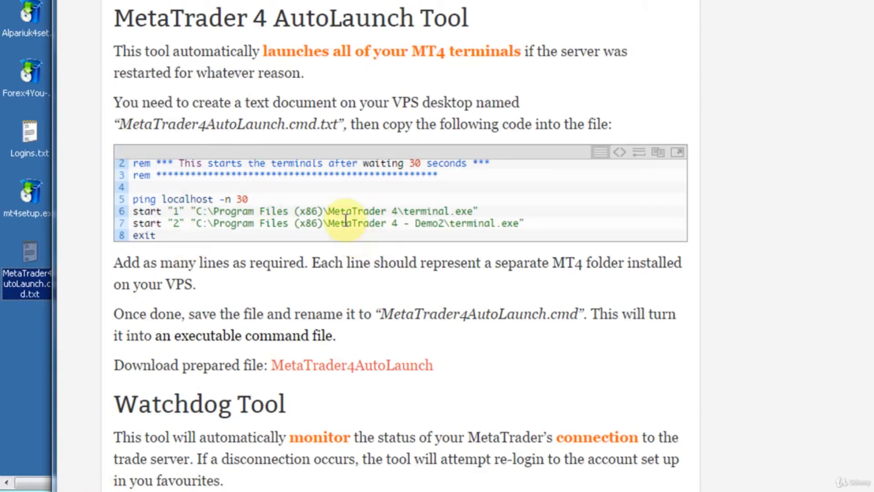
left_click(661, 151)
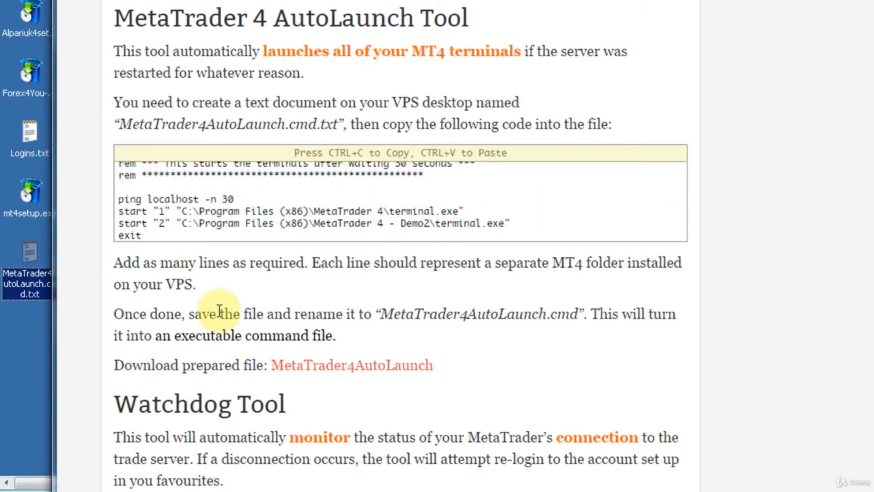
left_click(29, 346)
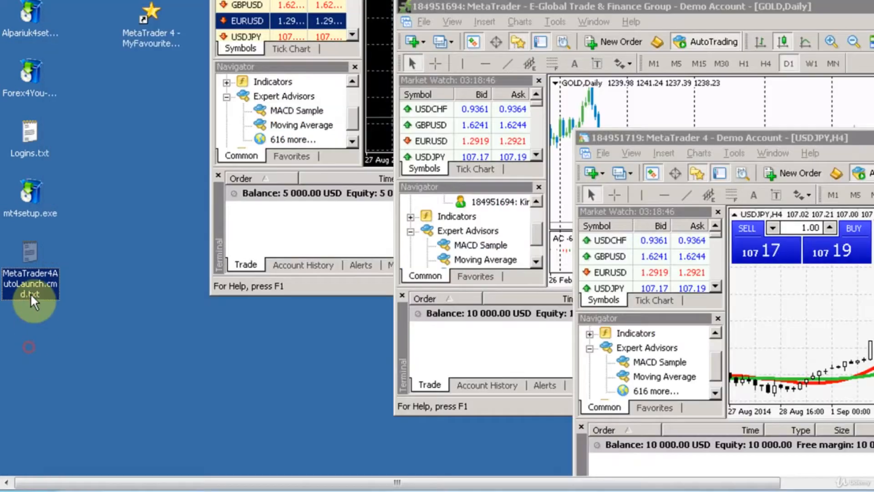
double_click(27, 257)
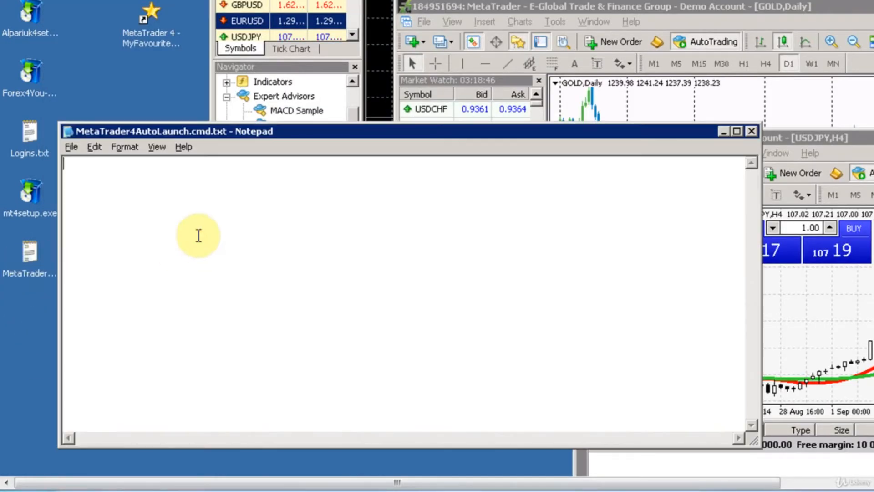
key("ctrl+v")
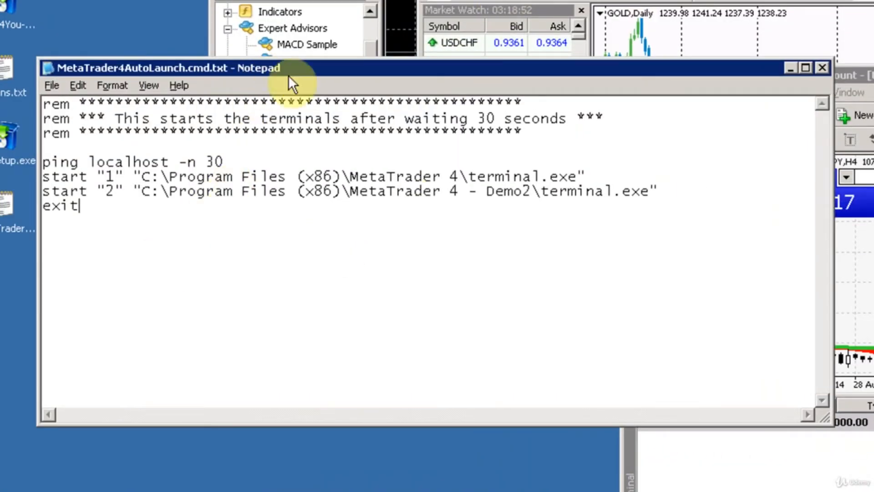
left_click_drag(300, 67, 330, 89)
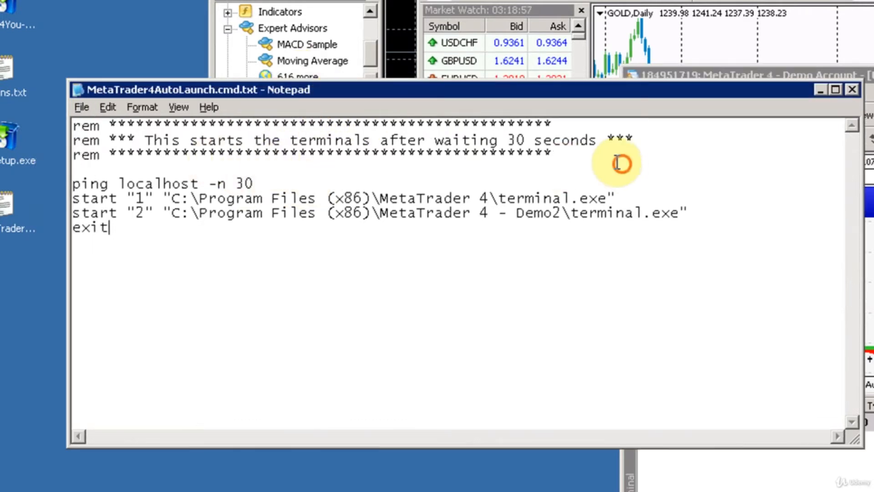
Examine the script's rem comment lines, the ping localhost delay line and the two terminal start lines.
left_click_drag(621, 159, 100, 98)
left_click(146, 155)
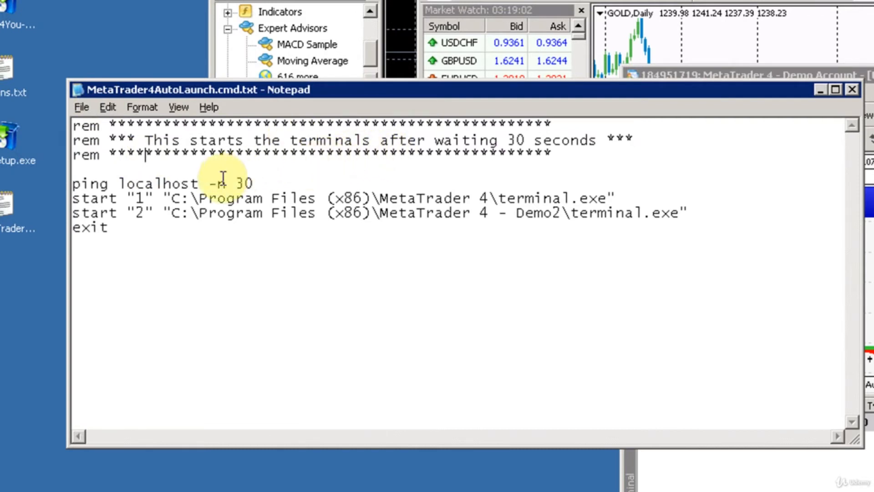
left_click_drag(267, 186, 73, 183)
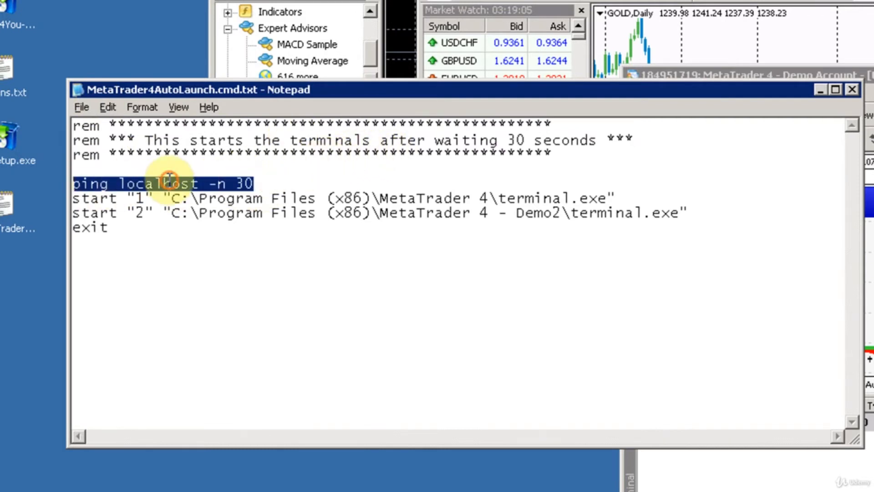
left_click(172, 184)
left_click_drag(279, 182, 73, 183)
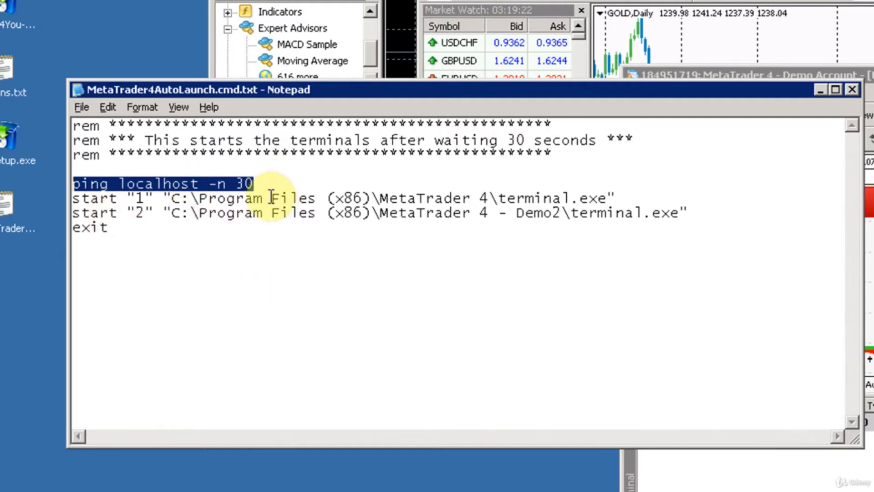
left_click(109, 198)
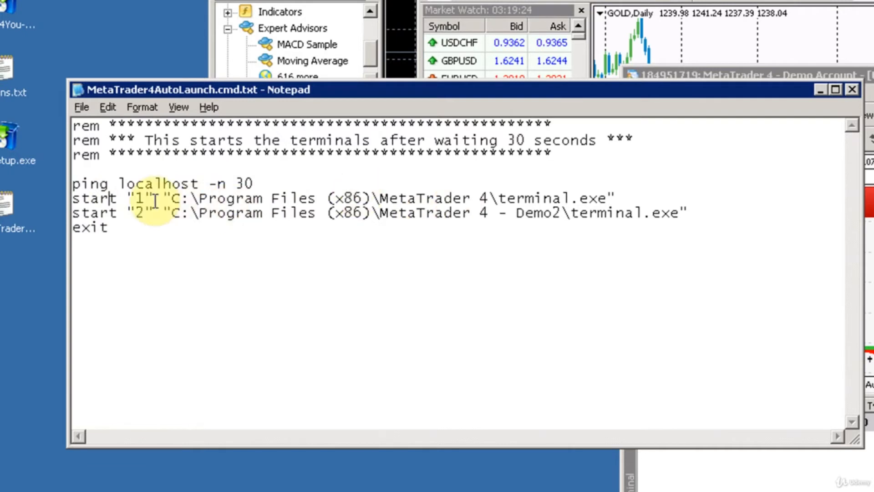
left_click_drag(650, 197, 119, 184)
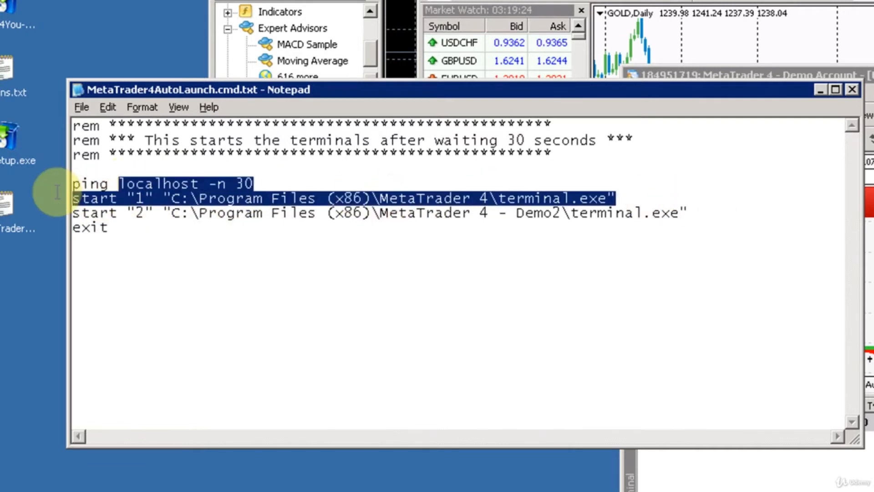
left_click_drag(58, 191, 59, 196)
left_click(611, 198)
left_click_drag(712, 205, 72, 209)
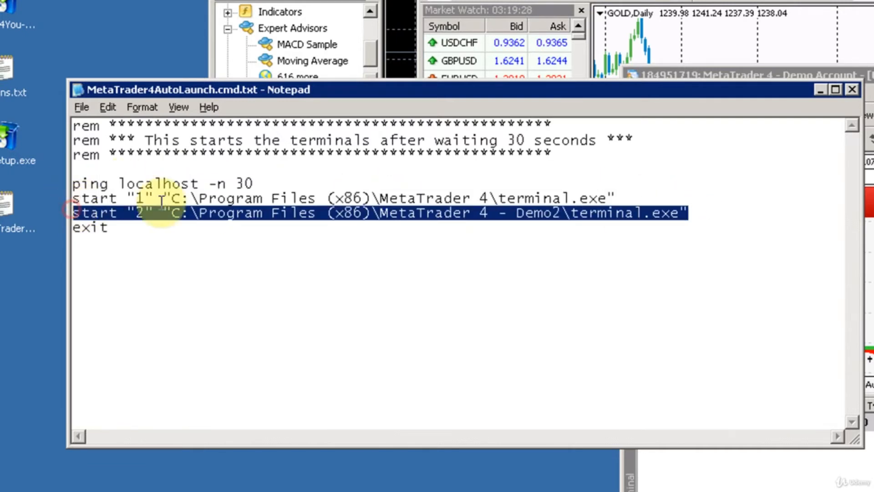
left_click(713, 212)
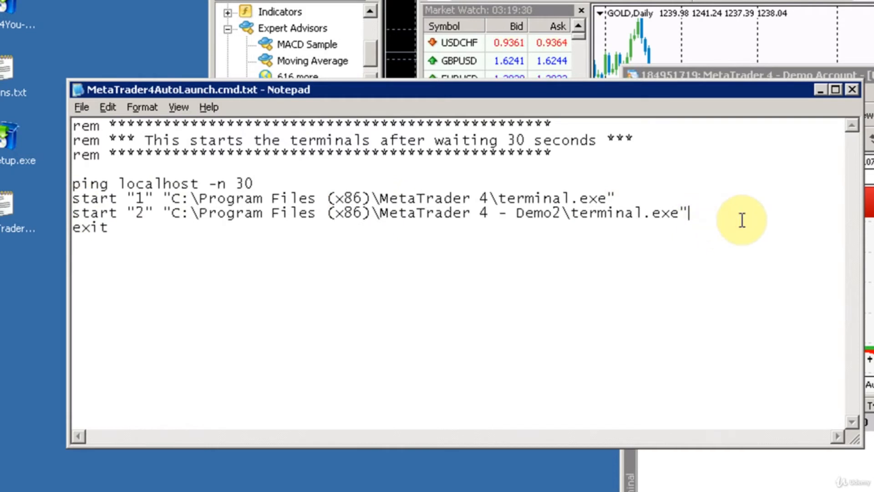
left_click(607, 198)
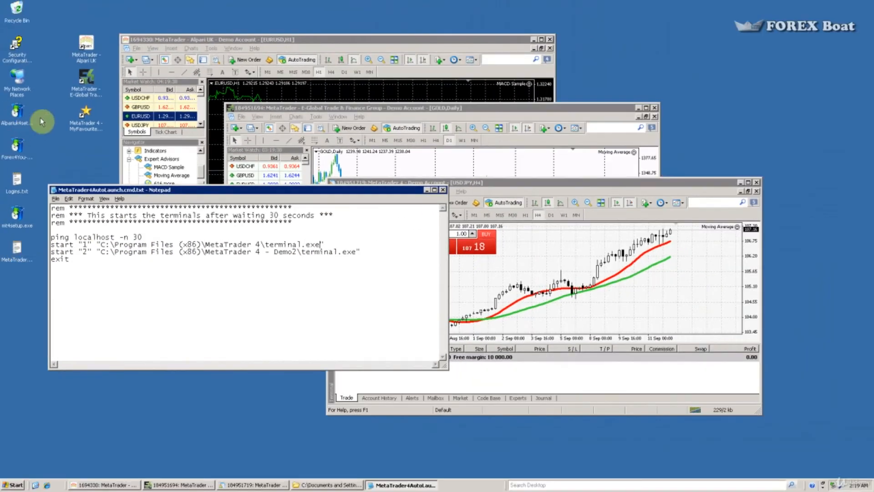
Copy the full target path, including /portable, from the MetaTrader - Alpari UK shortcut's properties, and close them without changes.
right_click(87, 47)
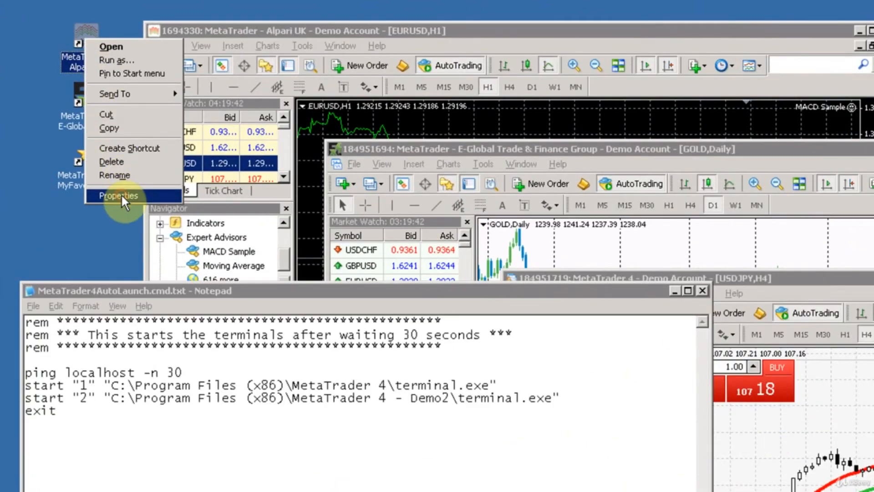
left_click(121, 195)
left_click(320, 172)
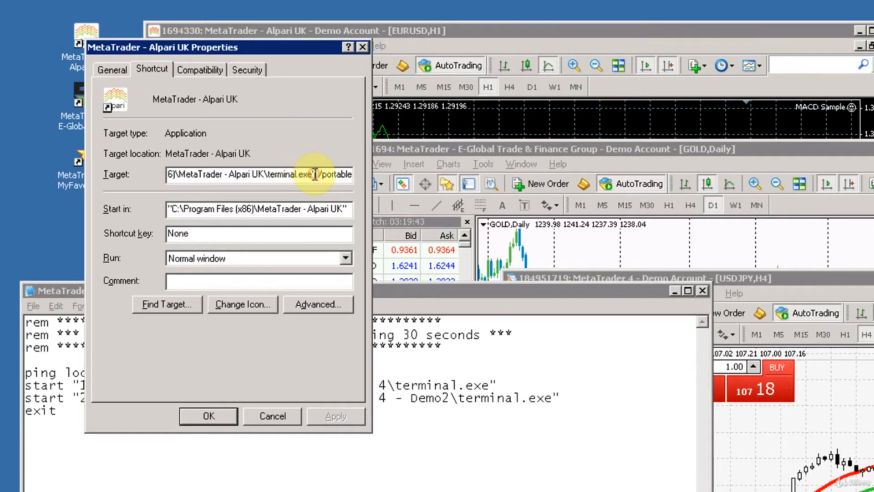
left_click_drag(317, 174, 3, 154)
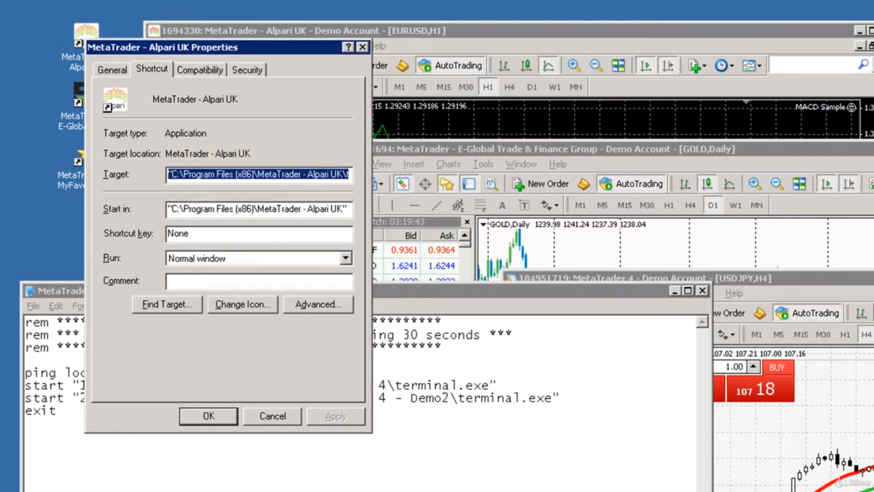
left_click(219, 175)
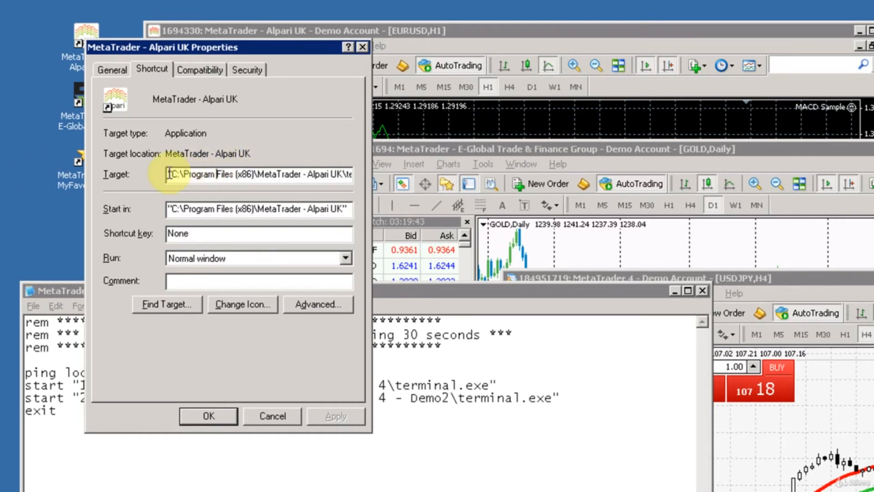
left_click(169, 173)
left_click_drag(239, 177, 478, 179)
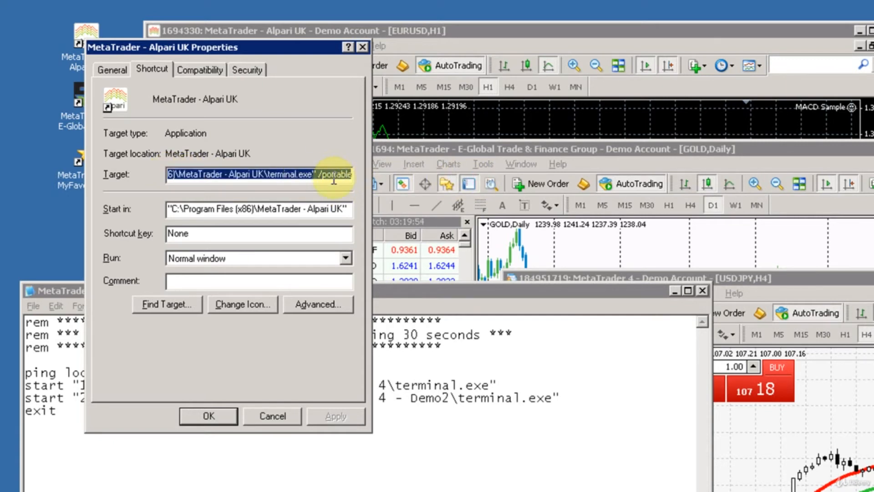
right_click(282, 175)
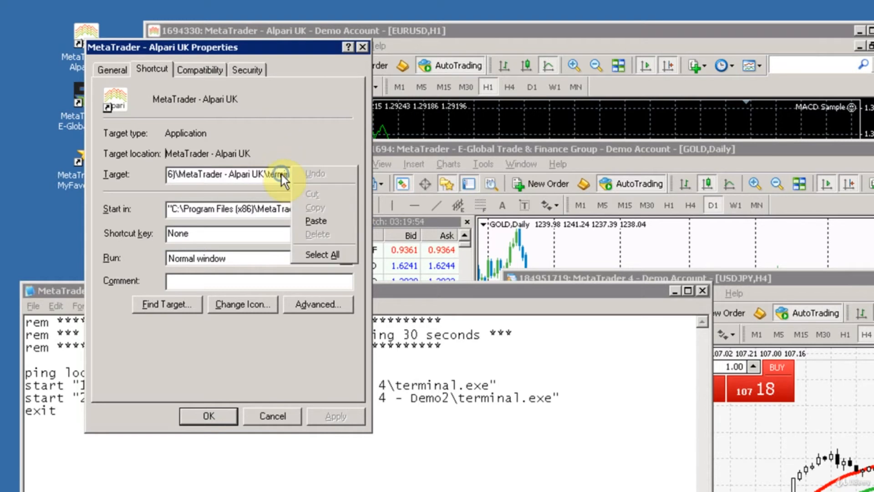
left_click(312, 218)
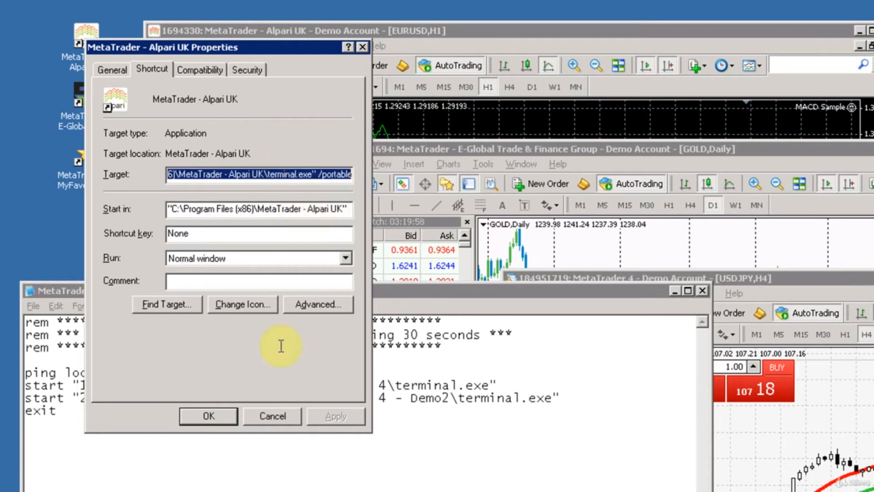
left_click(263, 416)
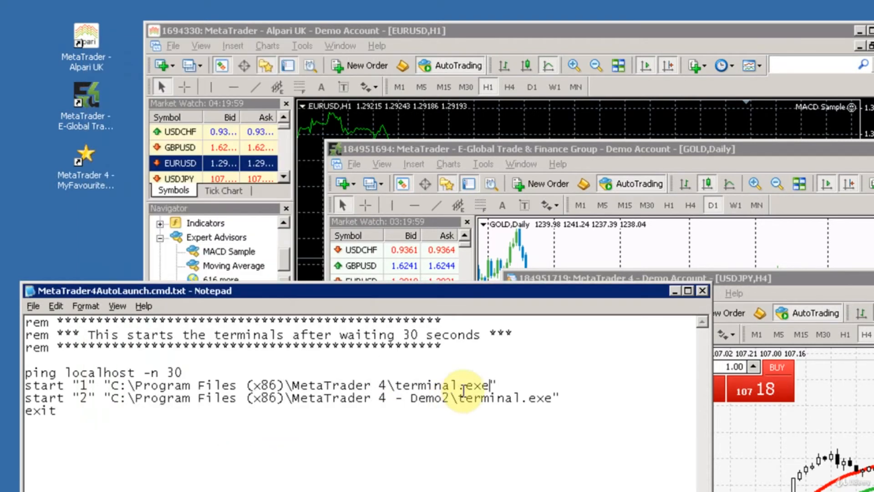
Replace the quoted path in the start "1" line with "C:\Program Files (x86)\MetaTrader - Alpari UK\terminal.exe" /portable, without doubled quotation marks.
left_click(111, 387, "shift")
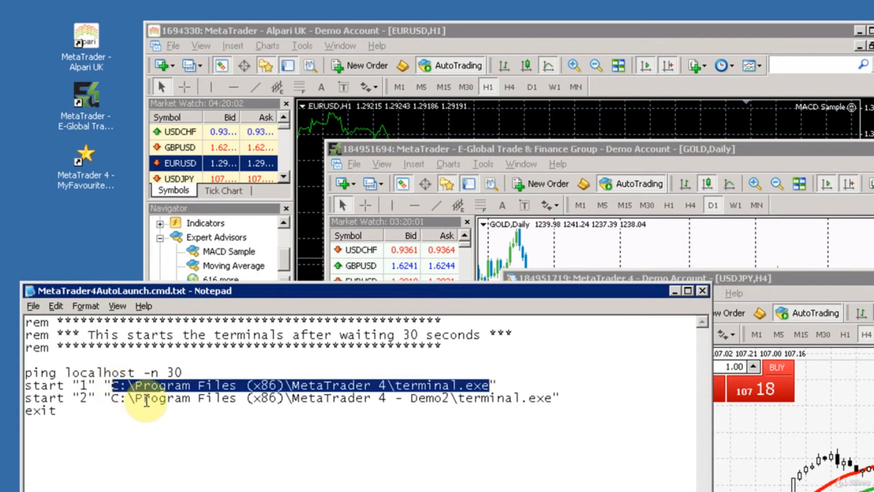
key("Delete")
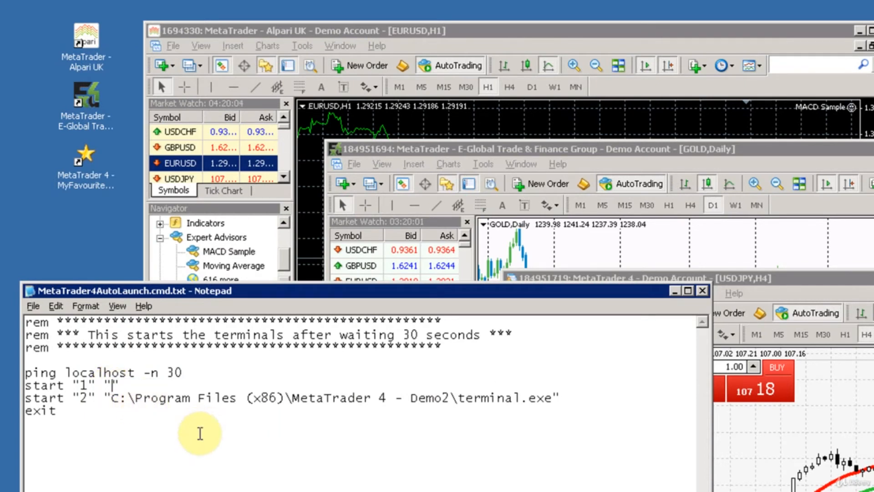
key("ctrl+v")
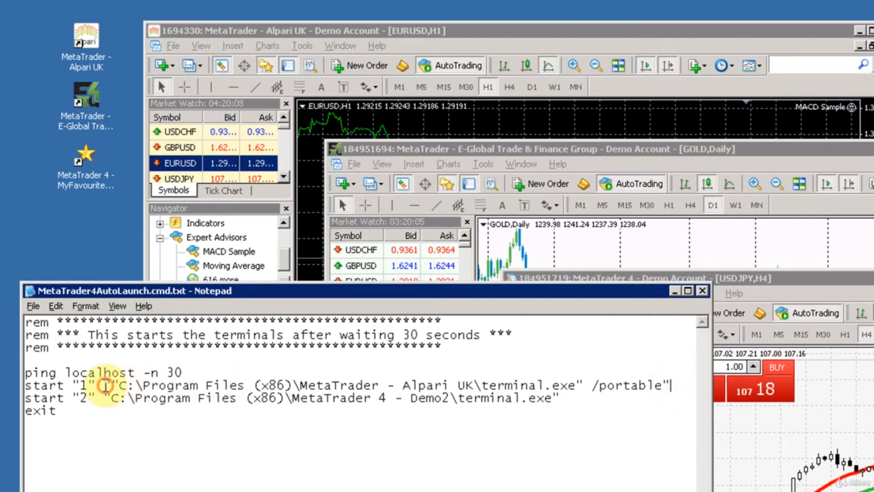
left_click(106, 385, "shift")
key("Delete")
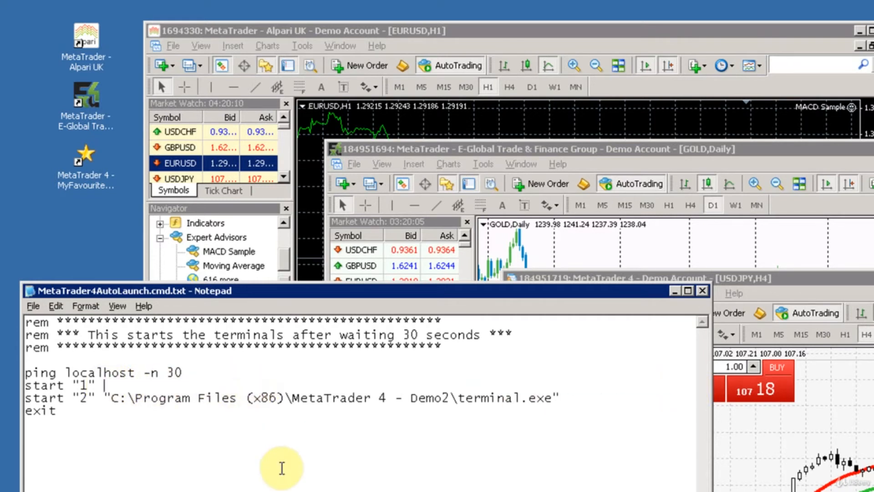
key("ctrl+v")
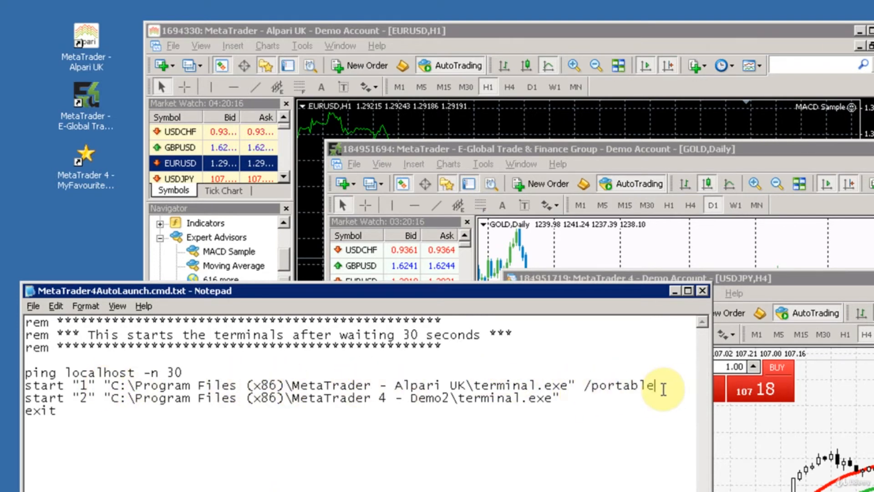
Replace the path in the start "2" line with the full target of the MetaTrader - E-Global Trade & Finance Group shortcut, including /portable.
left_click_drag(564, 399, 103, 397)
key("Delete")
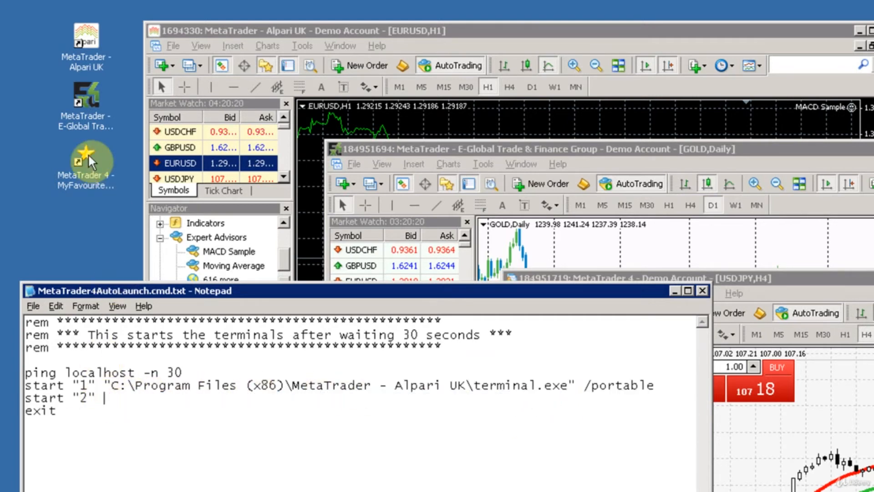
left_click(89, 108)
right_click(88, 109)
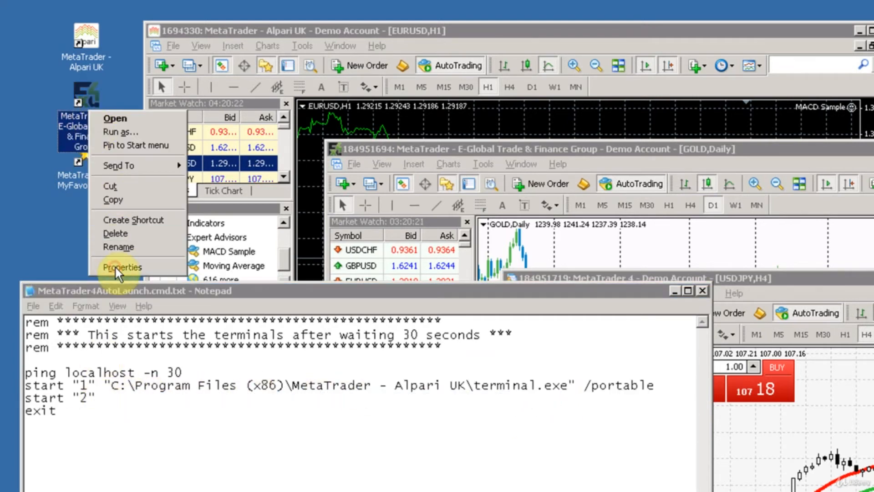
left_click(117, 268)
right_click(316, 246)
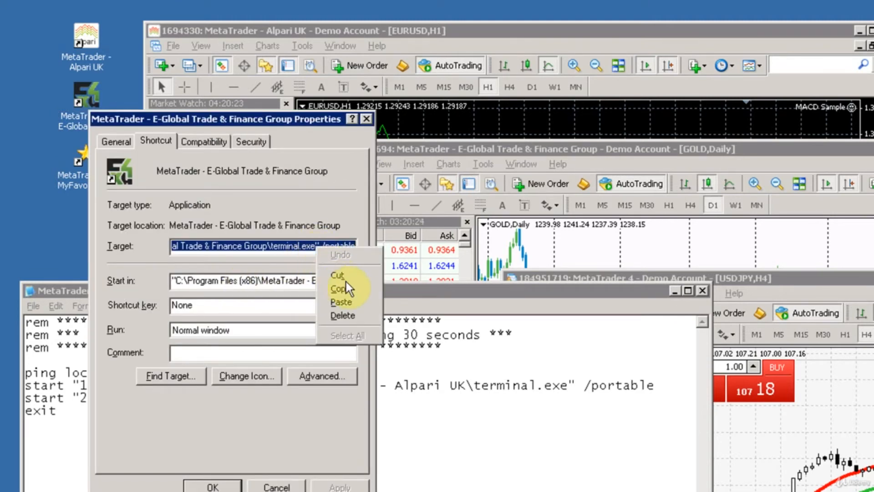
left_click(342, 288)
left_click(213, 486)
left_click(155, 403)
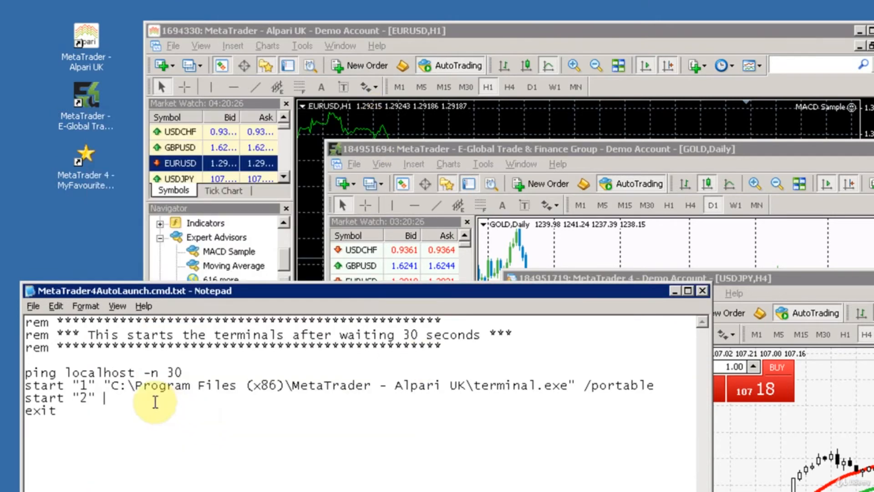
key("ctrl+v")
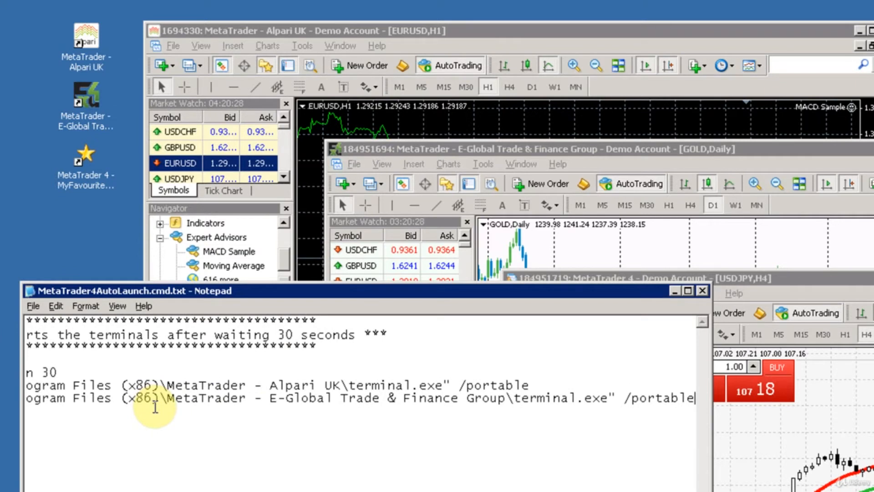
Add a third launch line beginning with start "3" between the start "2" line and exit.
key("Home")
key("Down")
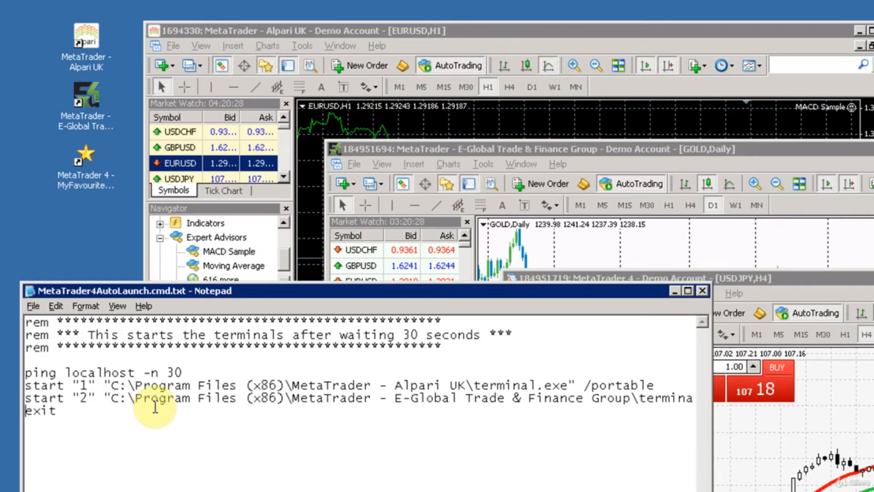
key("Return")
key("Up")
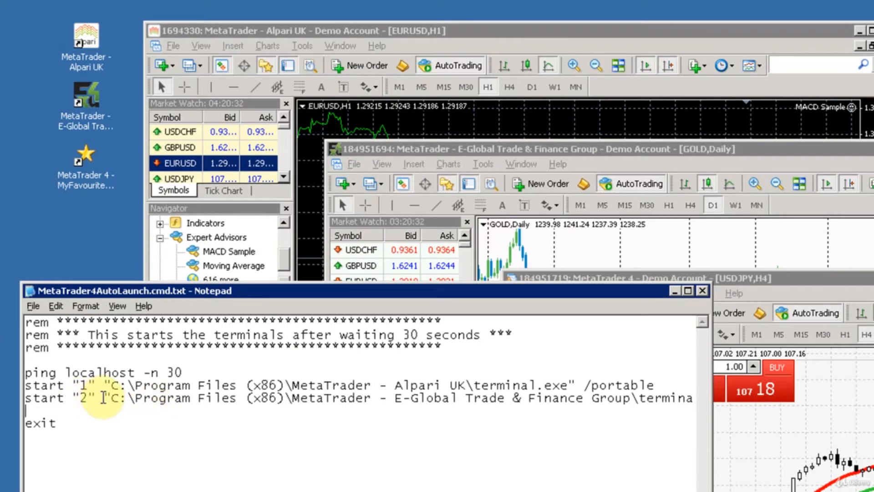
left_click_drag(104, 398, 18, 398)
left_click(35, 414)
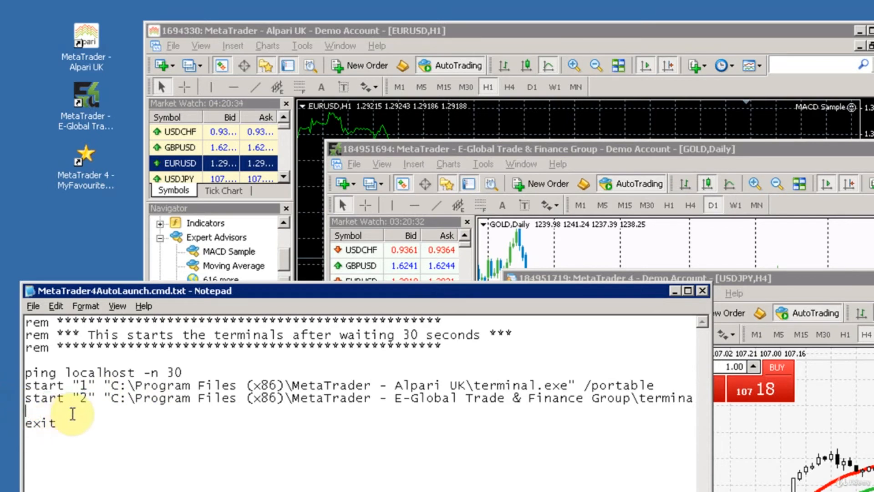
double_click(82, 411)
type("3")
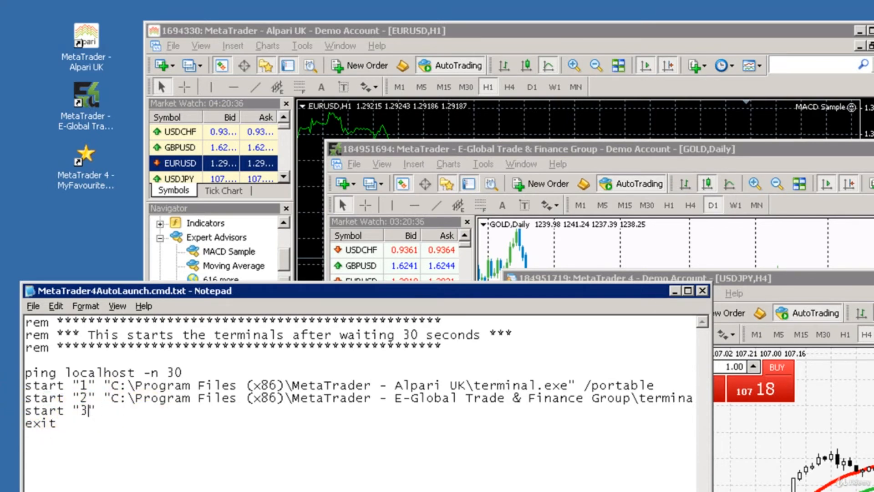
left_click(121, 412)
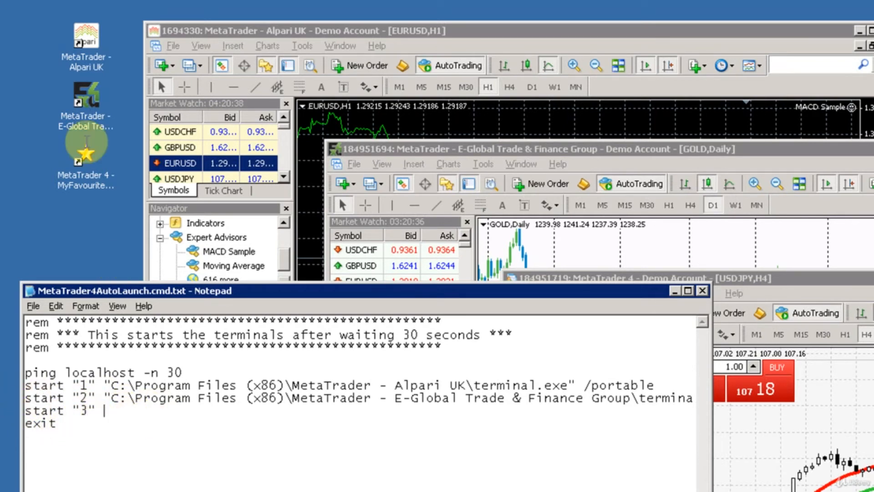
Complete the start "3" line with the full target of the MetaTrader 4 - MyFavouriteBroker shortcut, including /portable.
right_click(89, 154)
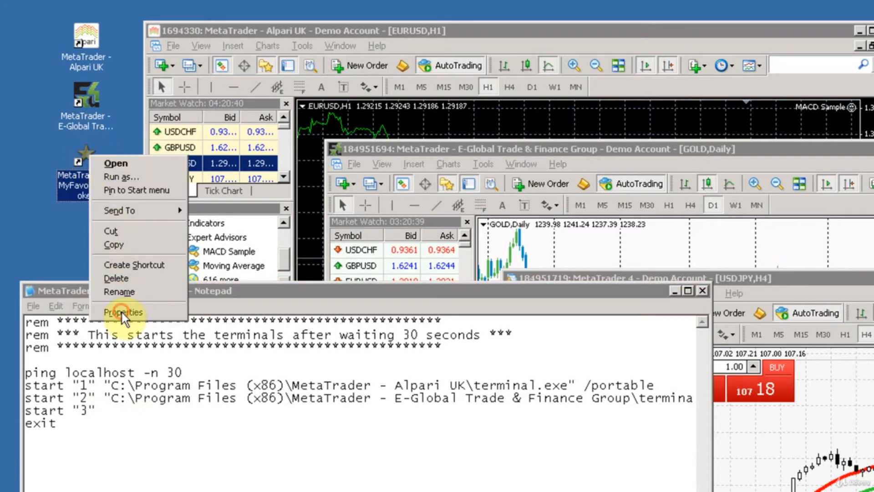
left_click(121, 312)
right_click(301, 290)
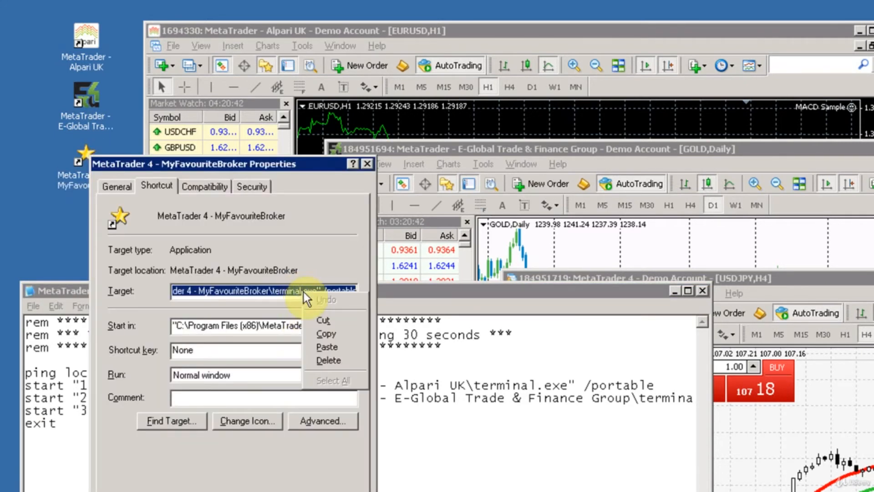
left_click(333, 331)
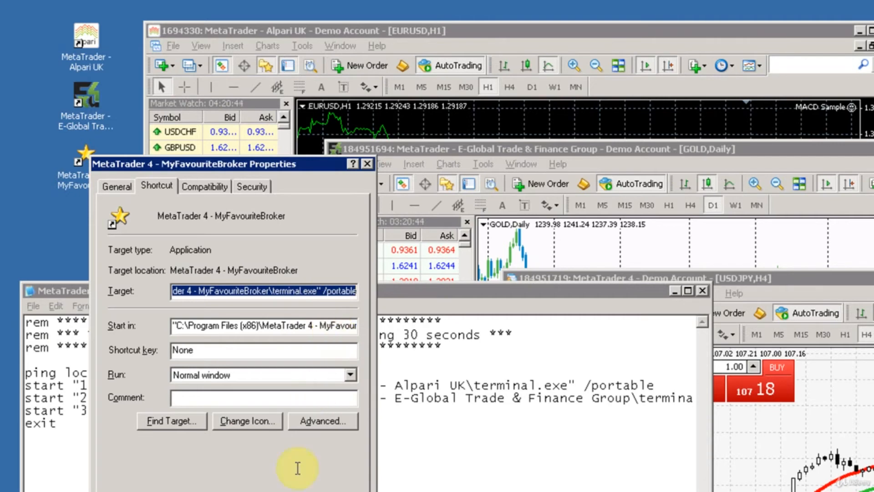
key("Escape")
left_click(102, 410)
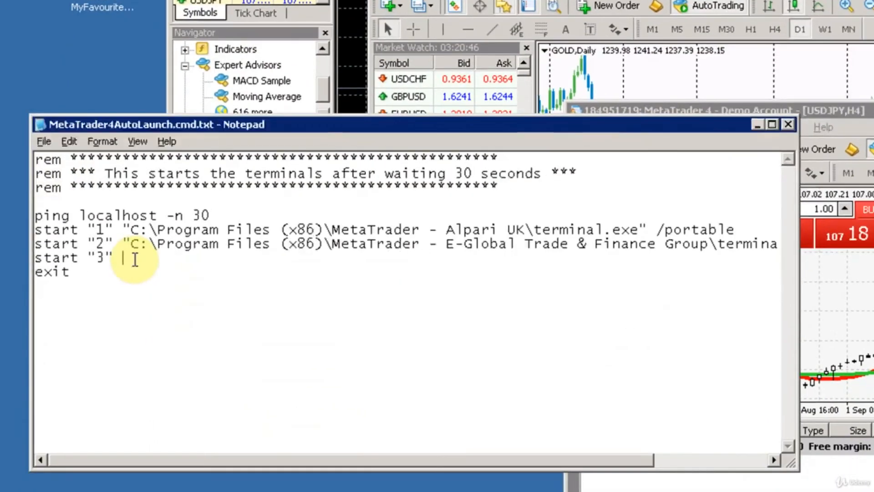
right_click(107, 412)
left_click(175, 253)
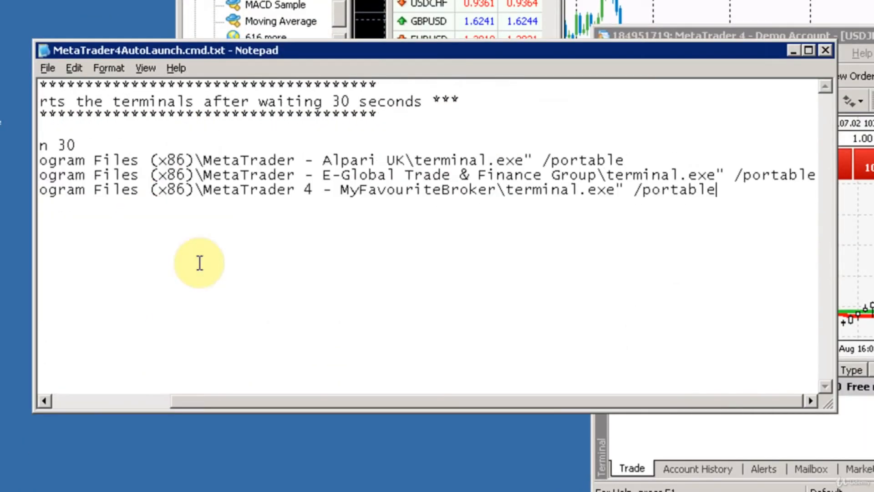
Examine the three start lines, checking each terminal's folder name, the terminal.exe path and the /portable switch.
left_click_drag(459, 403, 117, 393)
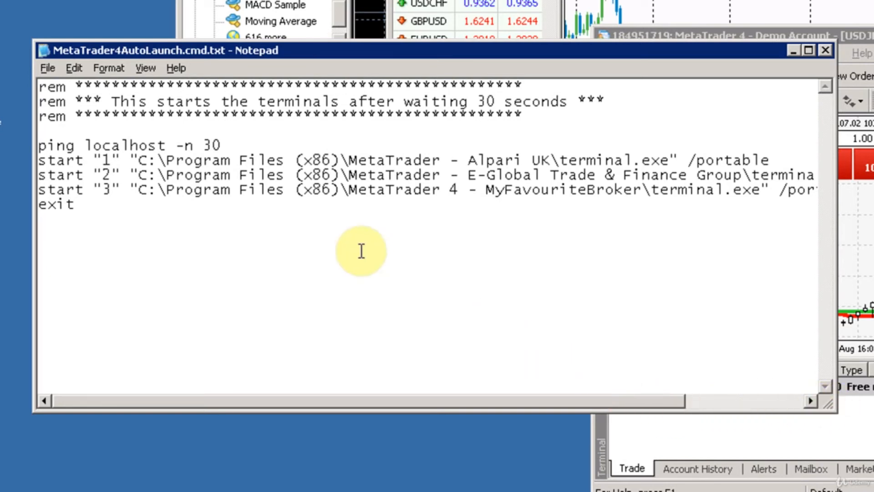
left_click(239, 174)
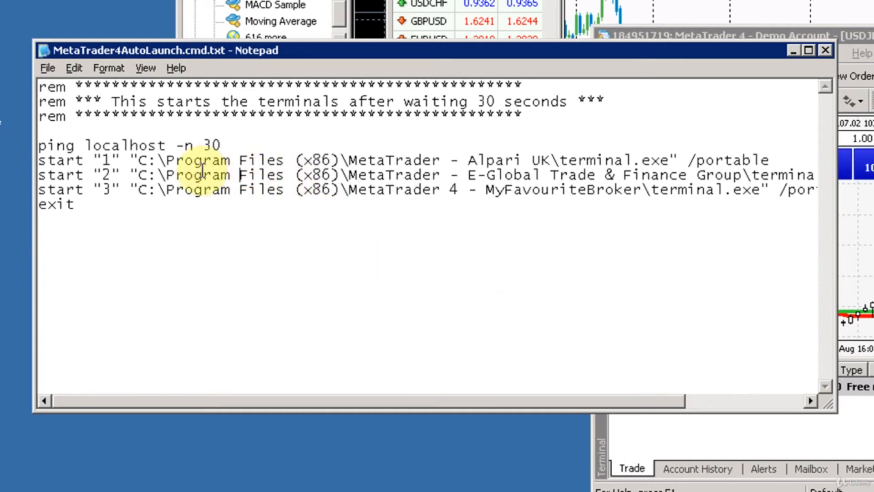
left_click_drag(637, 400, 693, 393)
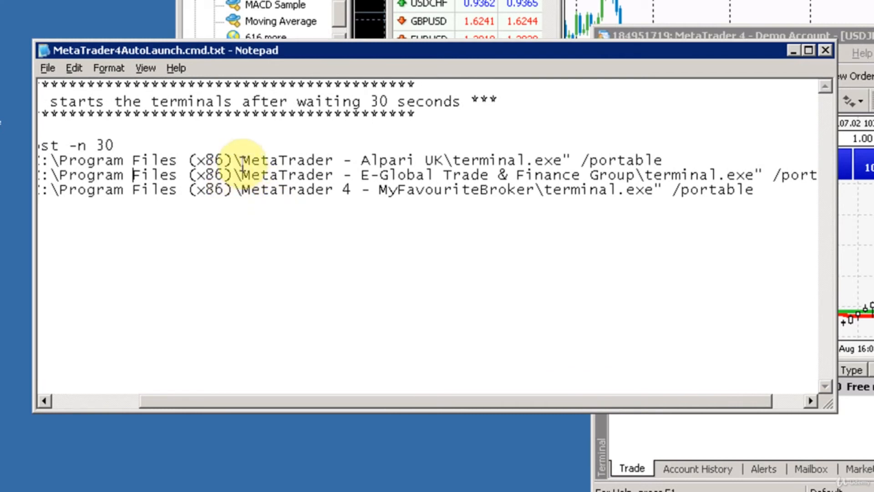
left_click_drag(242, 160, 445, 162)
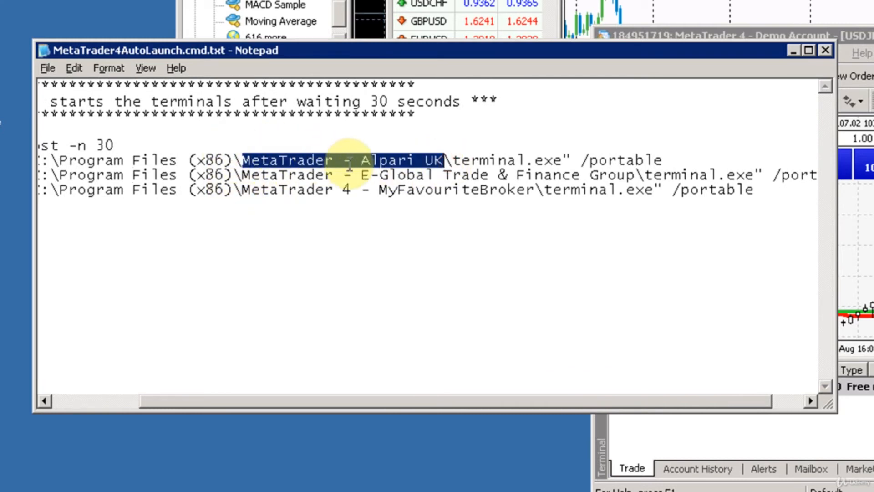
left_click(417, 160)
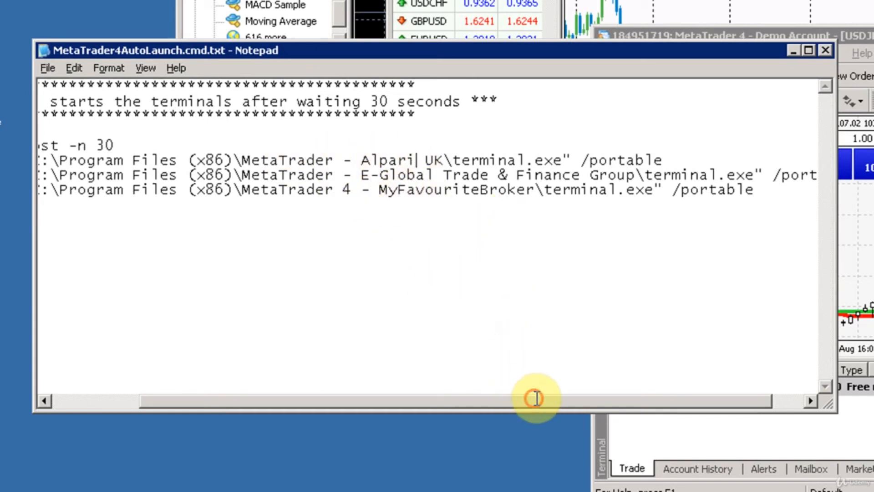
left_click_drag(531, 400, 593, 398)
left_click_drag(584, 399, 288, 395)
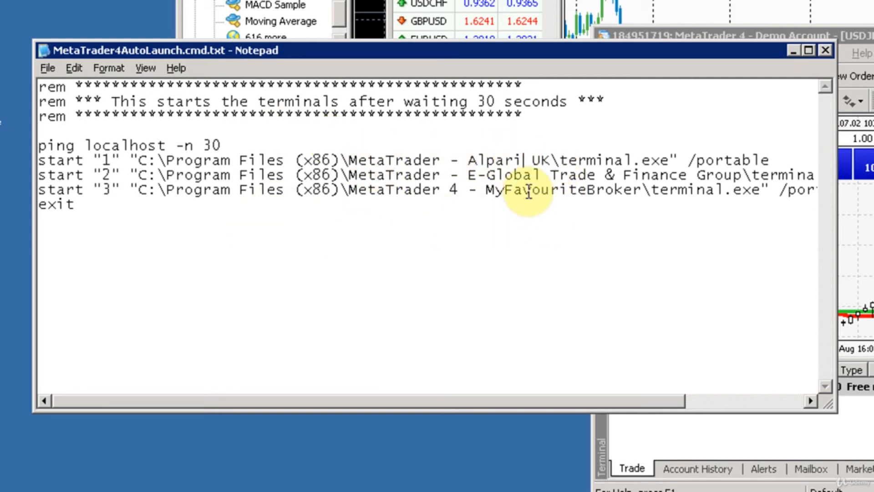
left_click(304, 258)
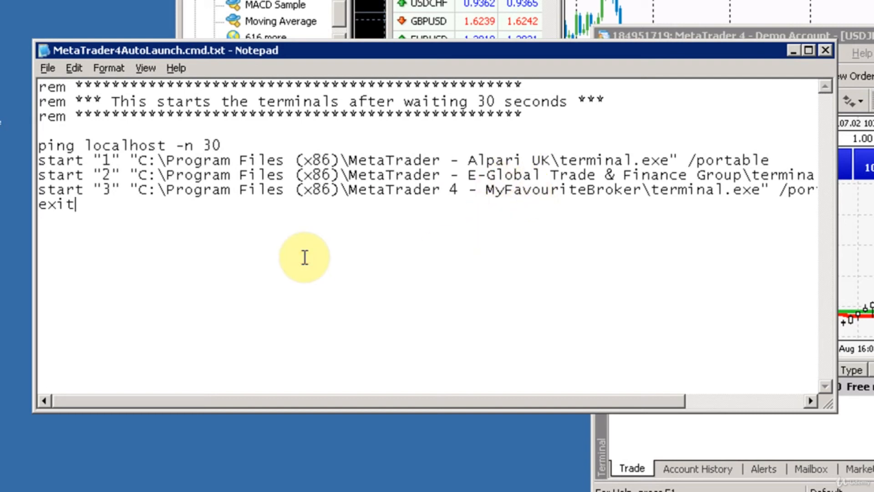
left_click(326, 214)
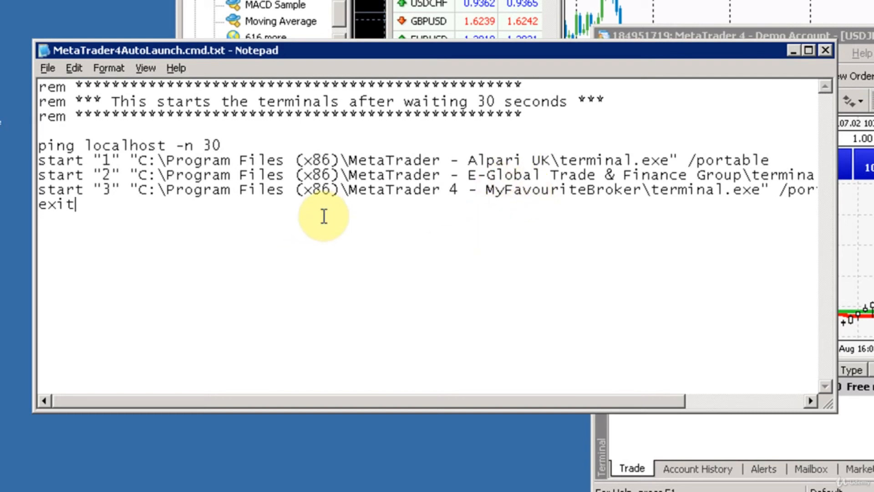
Save MetaTrader4AutoLaunch.cmd.txt and close it.
left_click(49, 68)
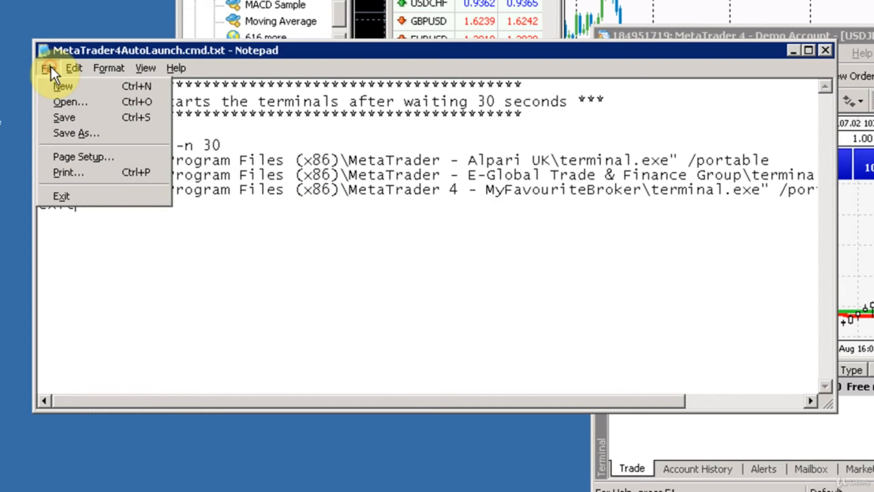
left_click(75, 117)
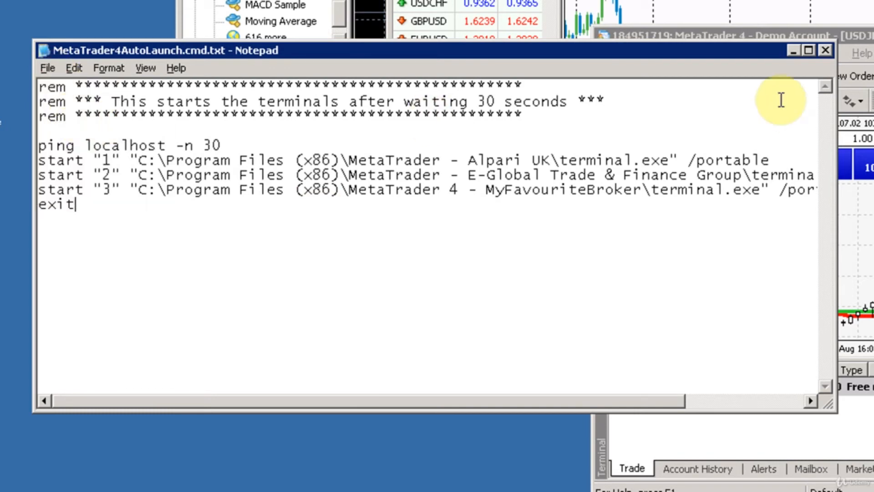
left_click(825, 50)
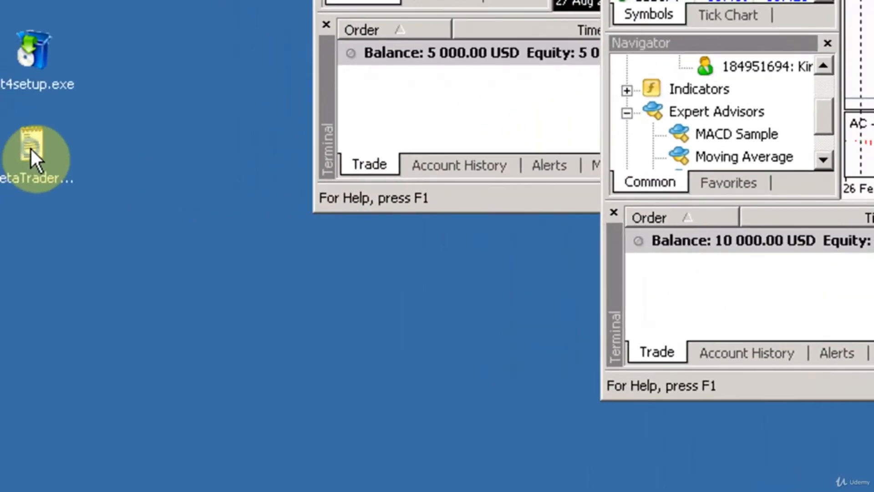
Rename the desktop file to MetaTrader4AutoLaunch.cmd by removing its .txt extension, accepting the extension change.
right_click(31, 148)
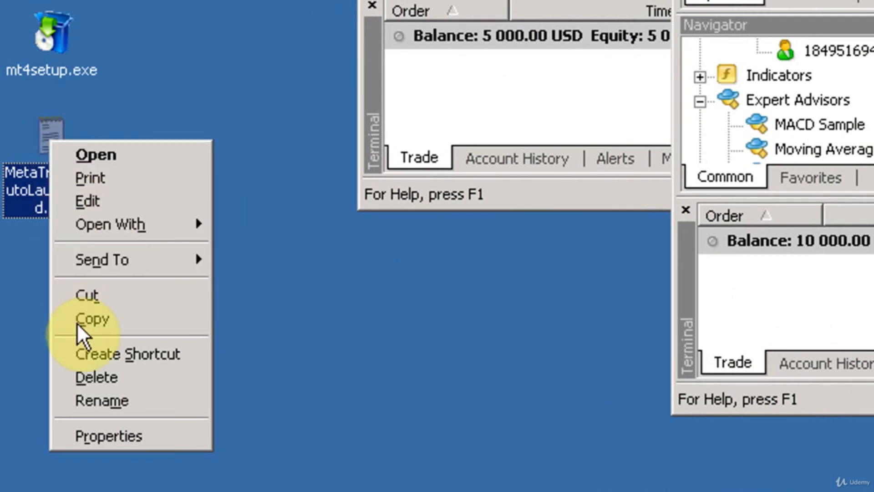
left_click(119, 403)
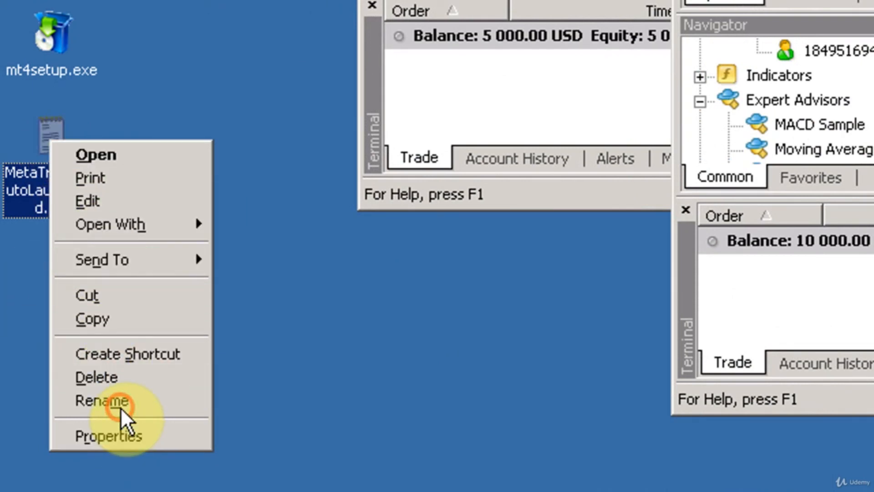
left_click(75, 207)
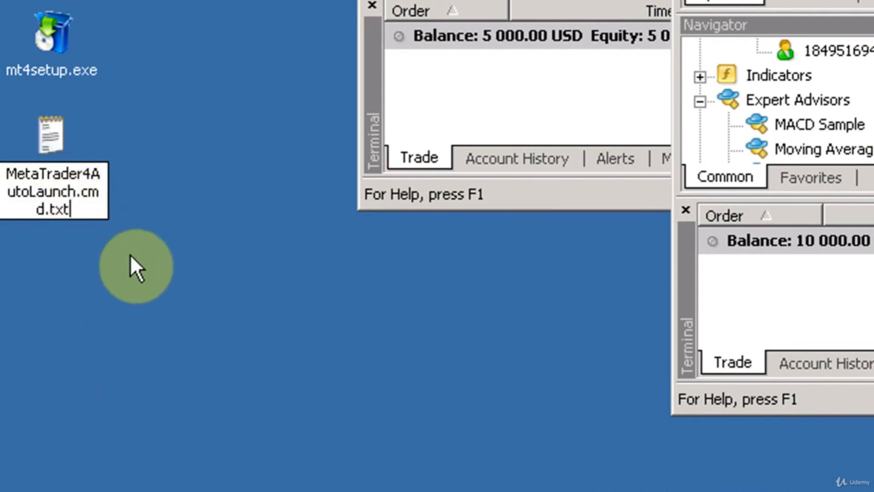
key("BackSpace")
key("BackSpace")
key("BackSpace")
key("BackSpace")
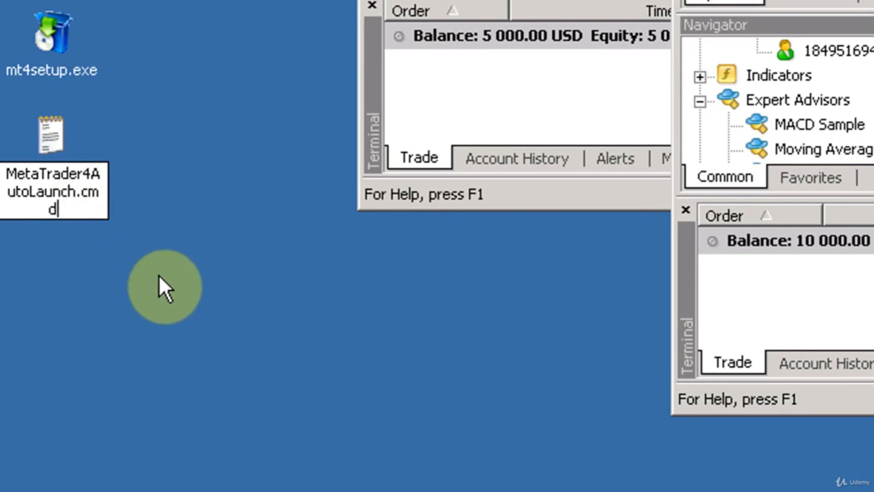
left_click(143, 283)
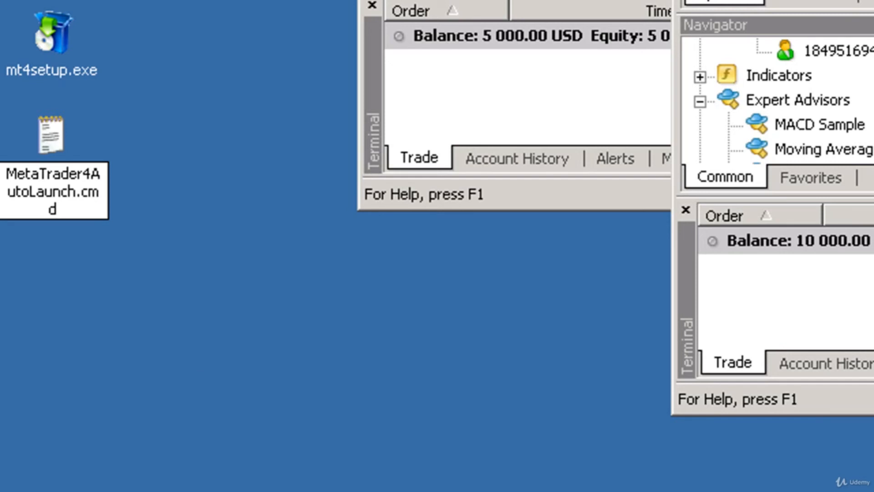
key("Return")
left_click(152, 281)
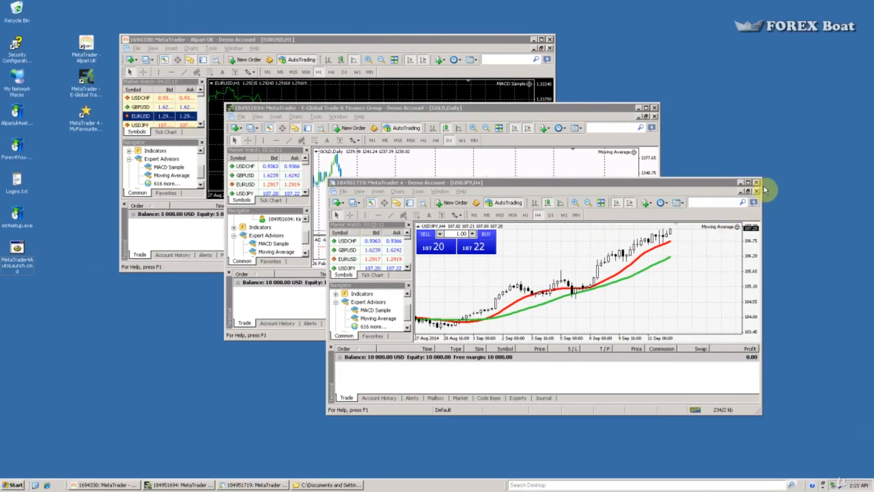
Close all three MetaTrader terminals and run MetaTrader4AutoLaunch.cmd from the desktop to test the automatic launch.
left_click(758, 182)
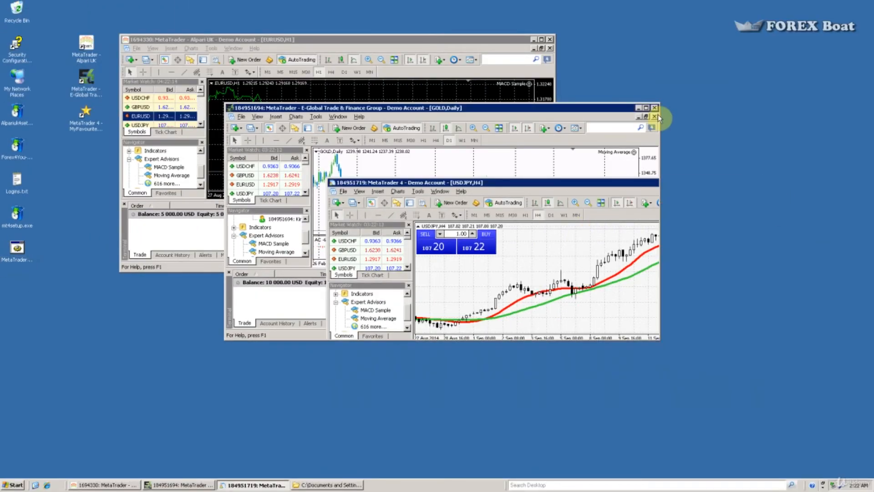
left_click(655, 107)
left_click(550, 39)
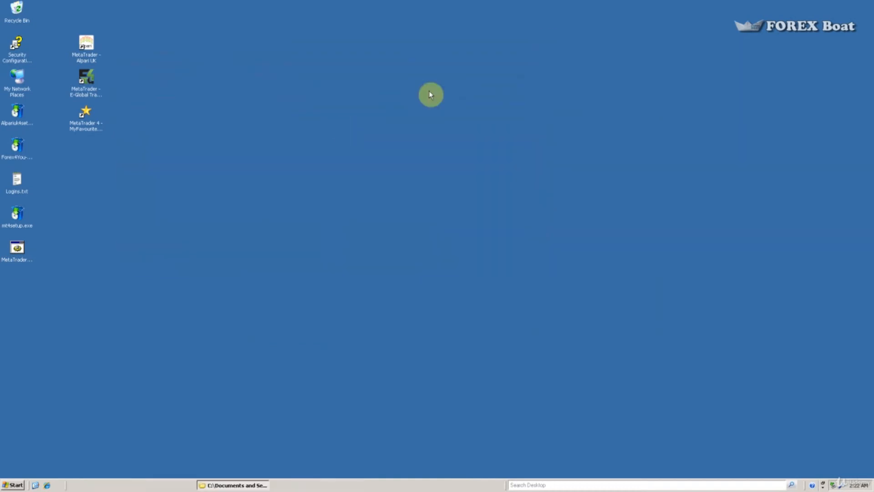
double_click(14, 252)
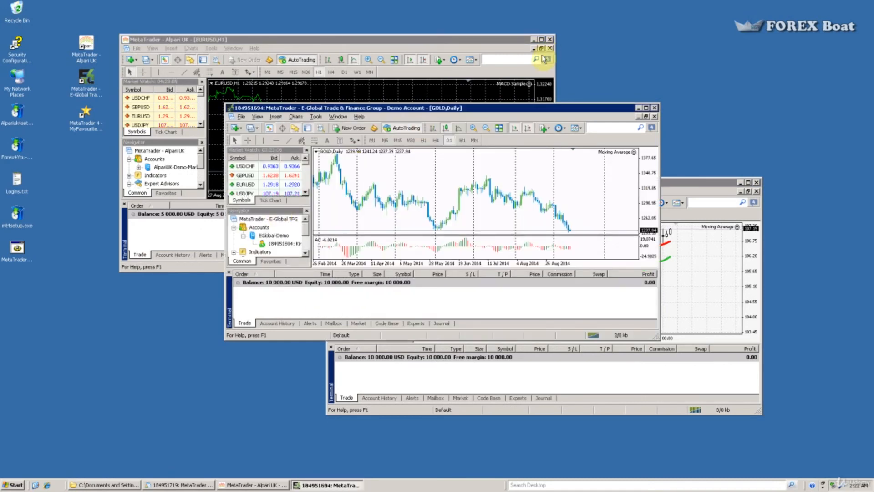
Bring the USDJPY, GOLD and EURUSD terminals to the front in turn to check that each one launched.
left_click(707, 253)
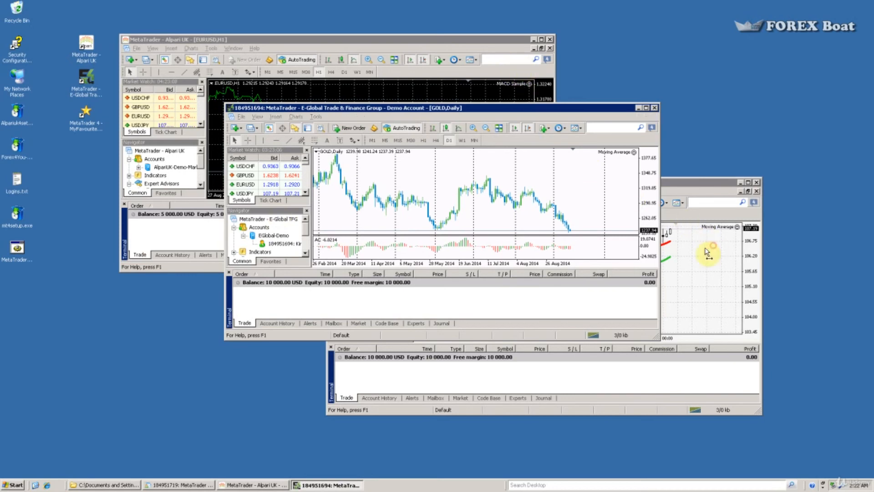
left_click(518, 160)
left_click(401, 98)
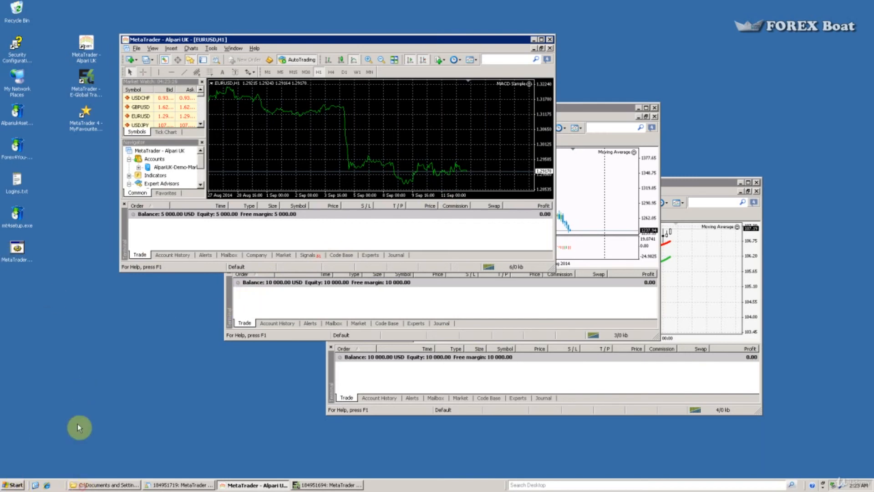
Open the Administrator's Startup folder from the Start menu's program list.
left_click(105, 485)
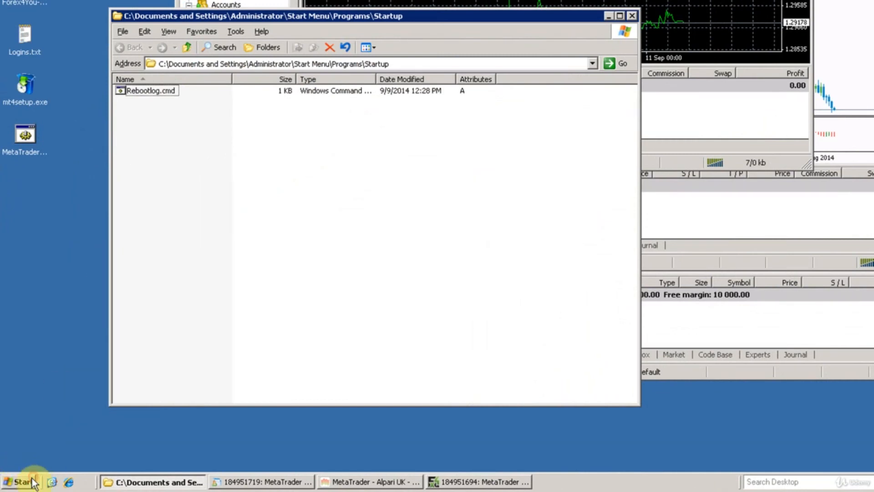
left_click(22, 482)
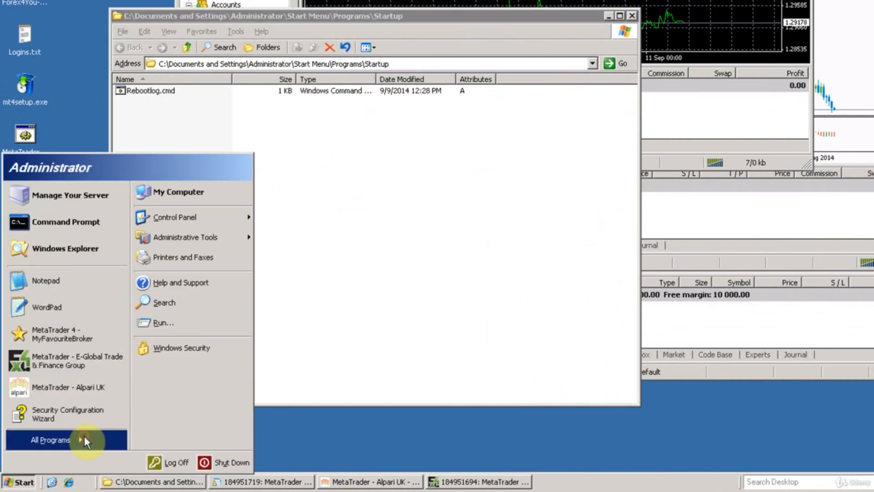
mouse_move(84, 435)
right_click(132, 336)
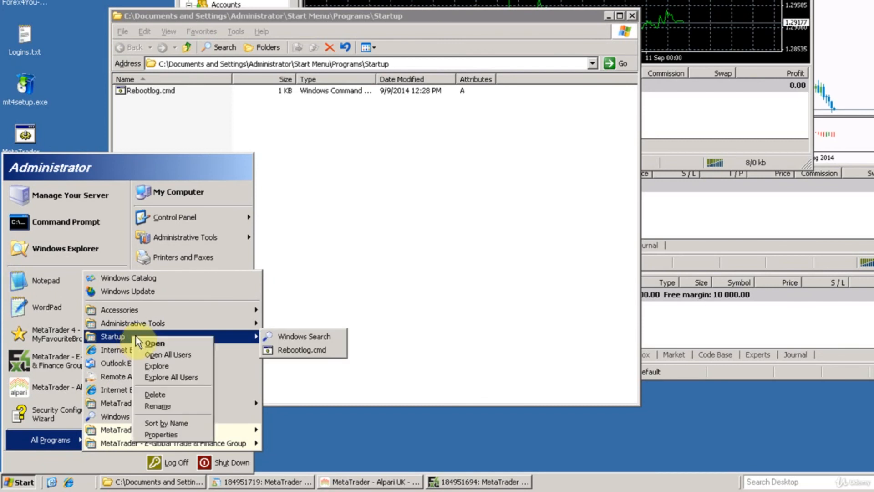
left_click(155, 341)
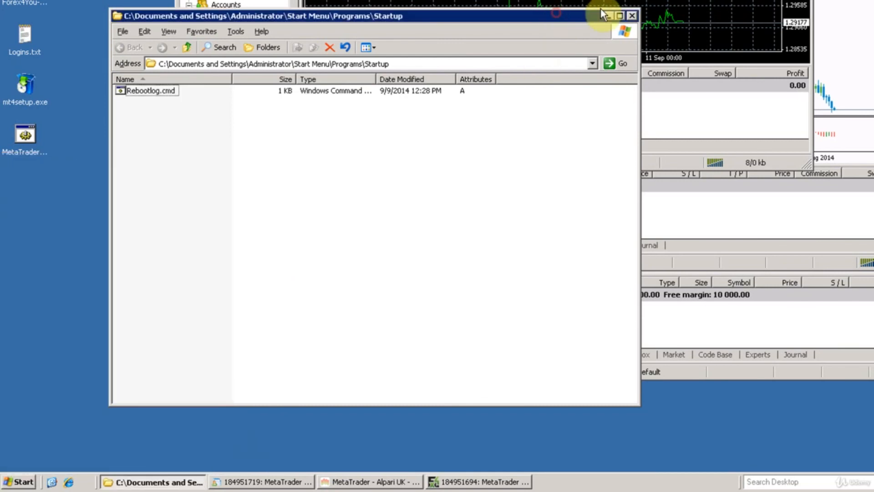
Move MetaTrader4AutoLaunch.cmd from the desktop into the Startup folder, alongside Rebootlog.cmd.
left_click_drag(600, 9, 644, 5)
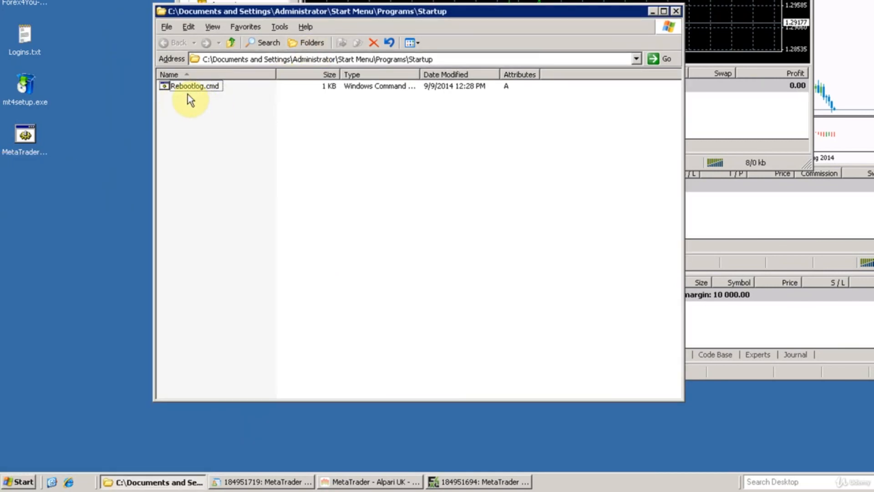
left_click_drag(24, 136, 221, 144)
left_click(221, 145)
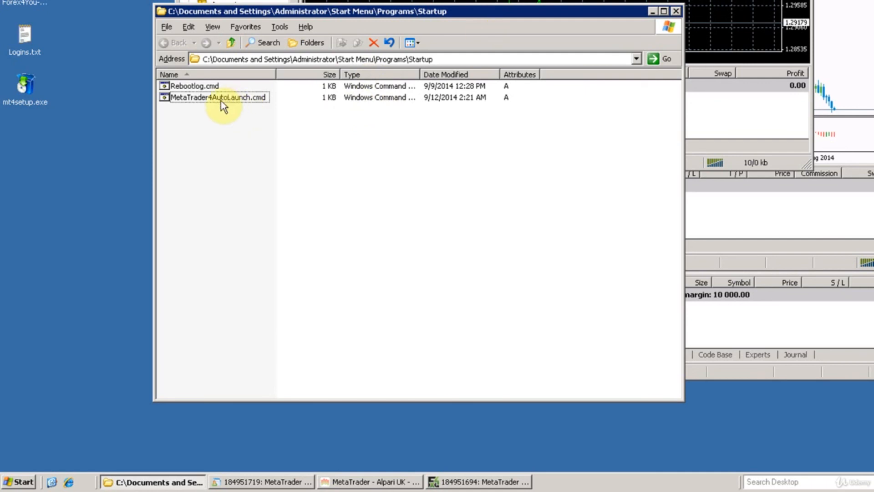
Open MetaTrader4AutoLaunch.cmd for editing in Notepad to review its start lines, and close it along with the Startup folder.
right_click(190, 99)
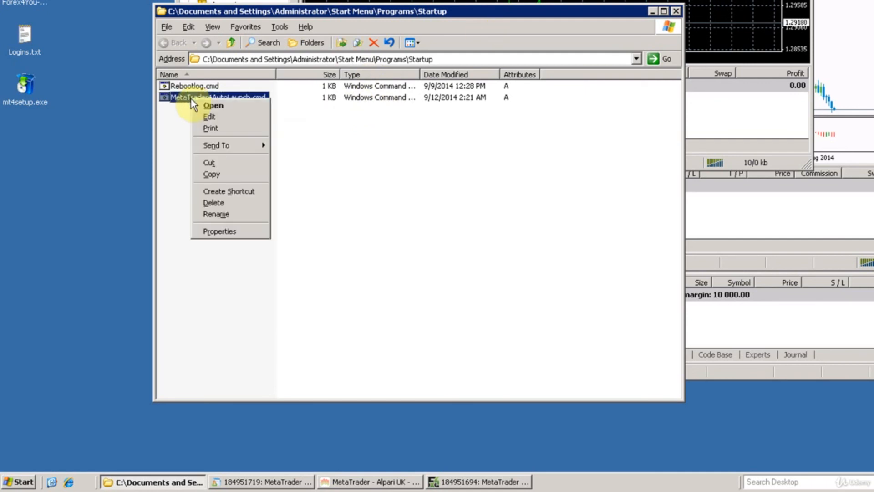
left_click(211, 118)
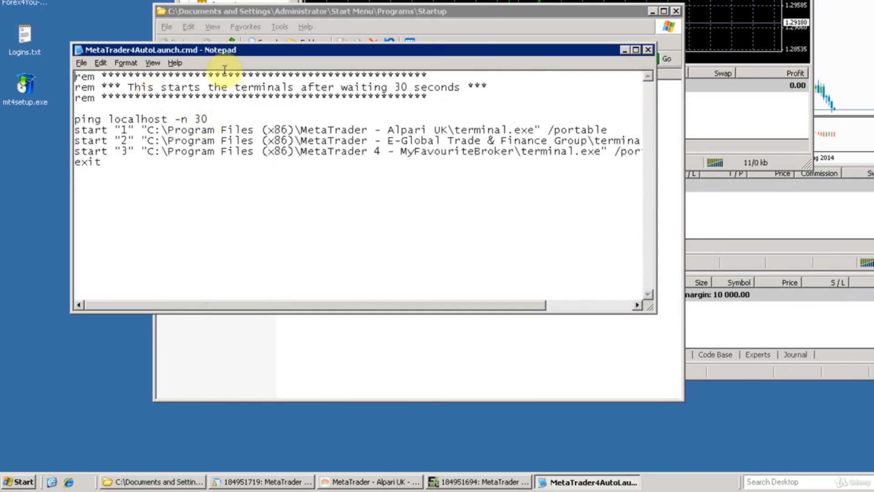
left_click(252, 151)
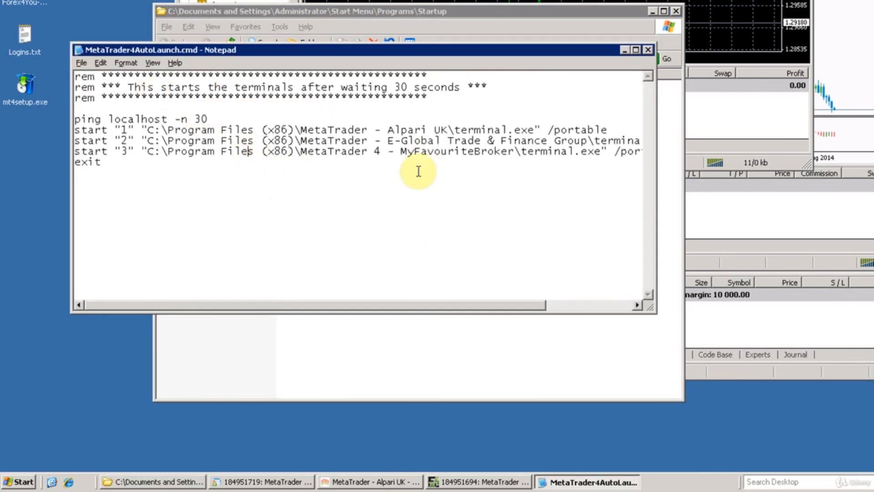
left_click(534, 303)
left_click_drag(578, 313, 641, 102)
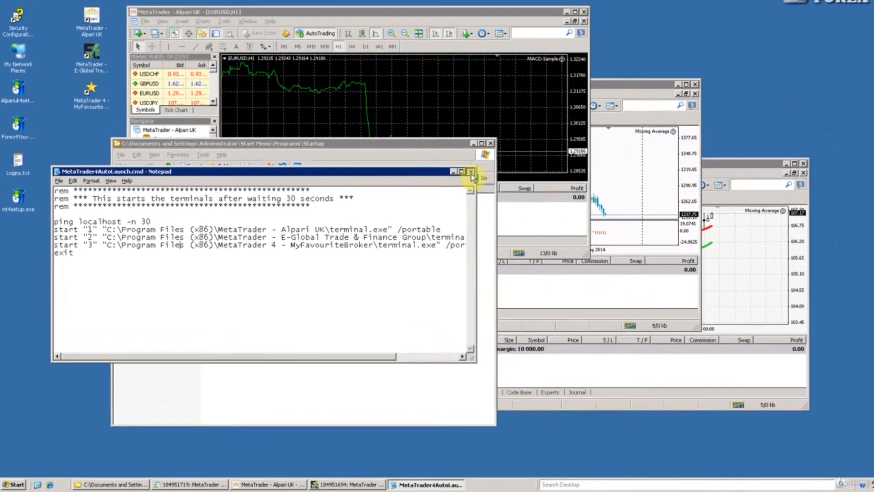
left_click(649, 49)
left_click(462, 164)
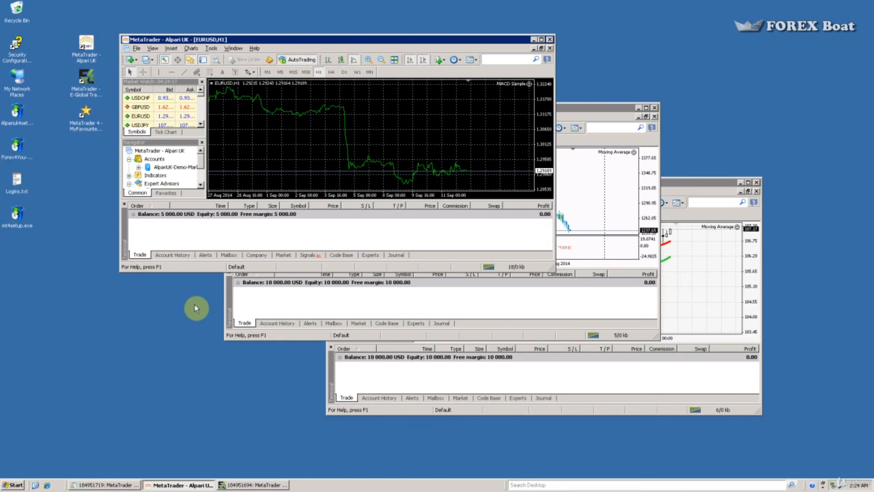
Bring the E-Global GOLD terminal and the MetaTrader 4 USDJPY terminal to the front.
left_click(592, 178)
left_click(700, 247)
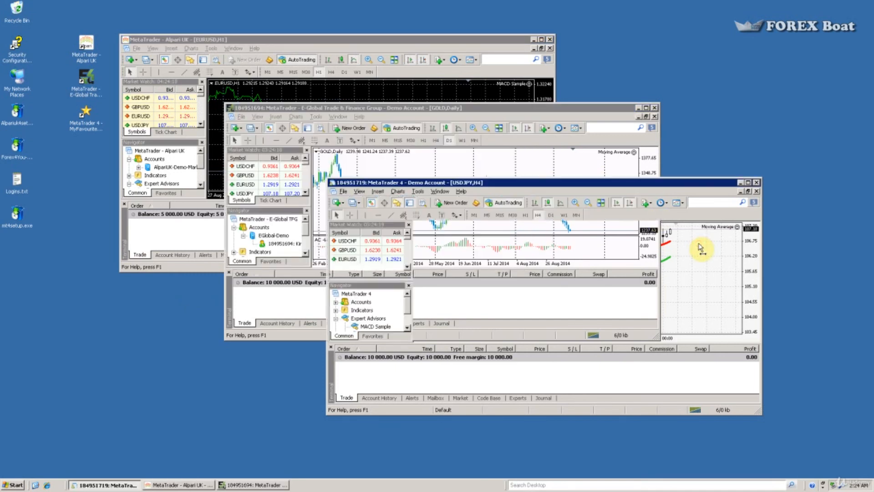